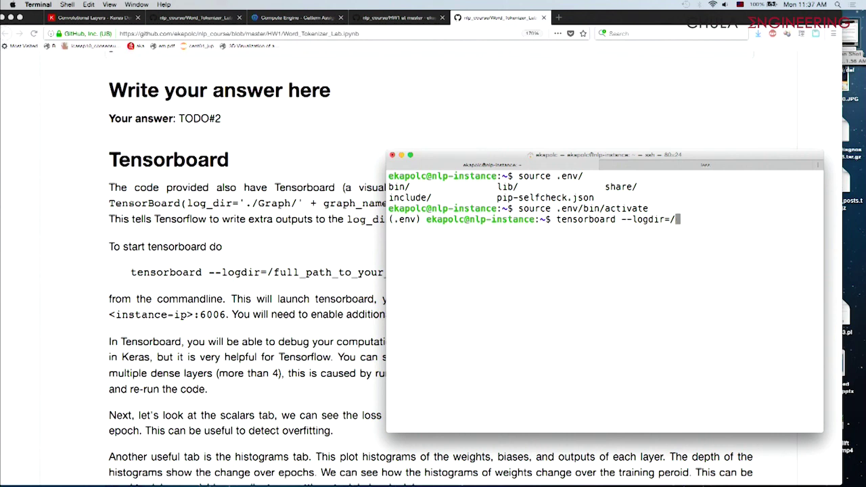
# Complete the tensorboard command's log directory path to the event file inside /data/Graph/ff/
pyautogui.write('/')
pyautogui.write('dte')
pyautogui.press('BackSpace')
pyautogui.press('BackSpace')
pyautogui.write('ata')
pyautogui.press('Tab')
pyautogui.press('Tab')
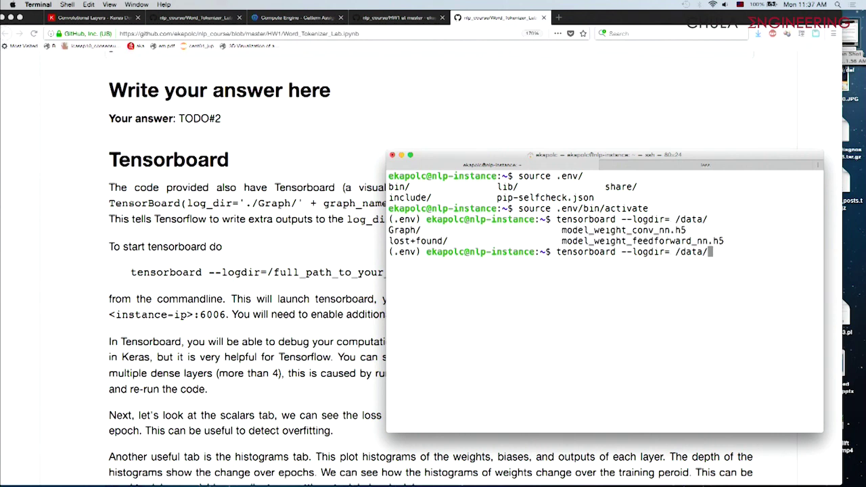
pyautogui.write('G')
pyautogui.press('Tab')
pyautogui.press('Tab')
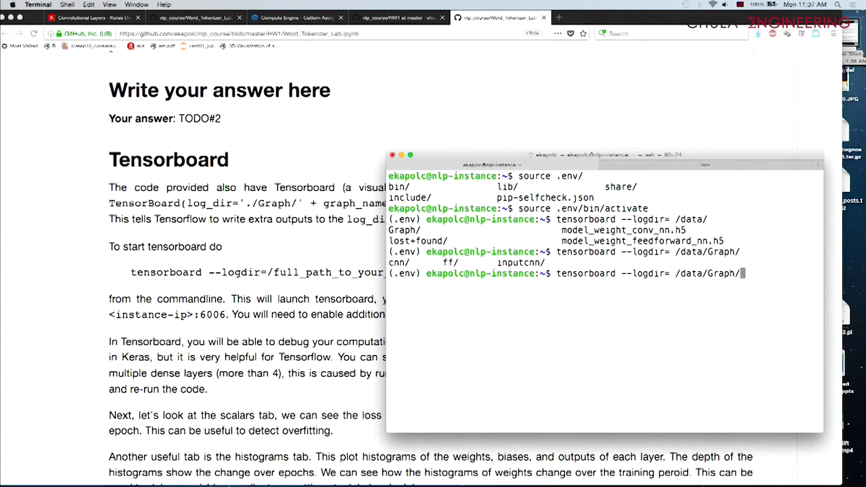
pyautogui.write('ff')
pyautogui.press('Tab')
pyautogui.press('Tab')
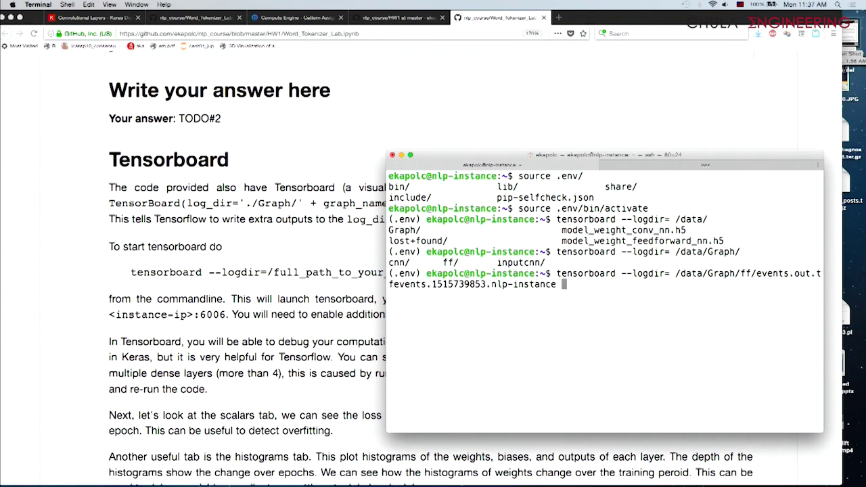
# Remove the space between --logdir= and the path, and run the tensorboard command
pyautogui.hotkey('alt', 'b')
pyautogui.hotkey('alt', 'b')
pyautogui.hotkey('alt', 'b')
pyautogui.hotkey('alt', 'b')
pyautogui.hotkey('alt', 'b')
pyautogui.hotkey('alt', 'b')
pyautogui.hotkey('alt', 'b')
pyautogui.hotkey('alt', 'b')
pyautogui.hotkey('alt', 'b')
pyautogui.press('Left')
pyautogui.press('BackSpace')
pyautogui.press('Return')
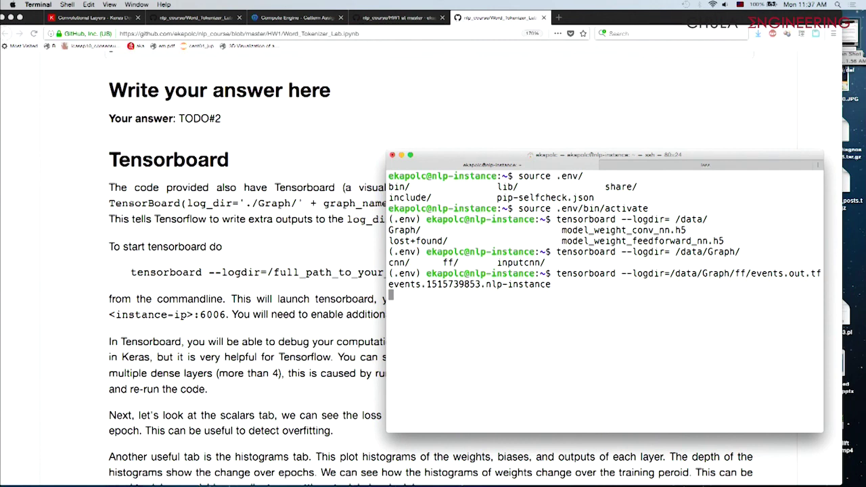
pyautogui.press('Return')
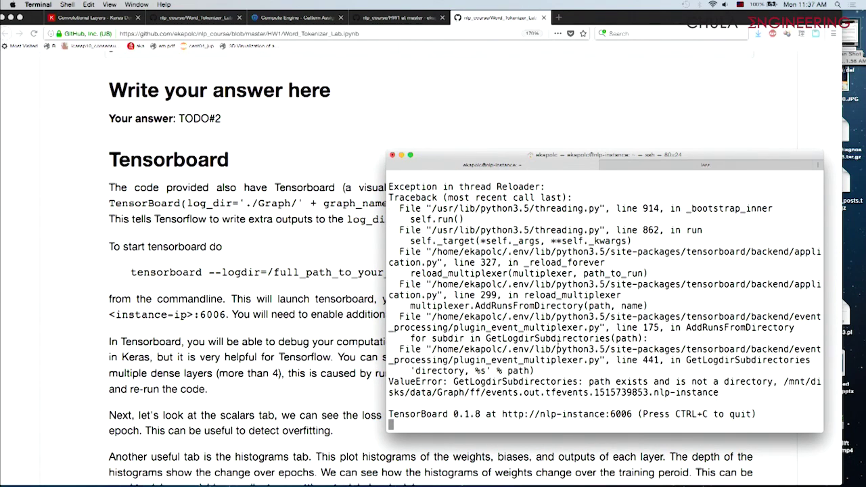
# Stop TensorBoard, trim the event file name from the previous command, and rerun it with --logdir=/data/Graph/ff/
pyautogui.scroll(-2, 593, 347)
pyautogui.hotkey('ctrl', 'c')
pyautogui.hotkey('ctrl', 'c')
pyautogui.press('super+v')
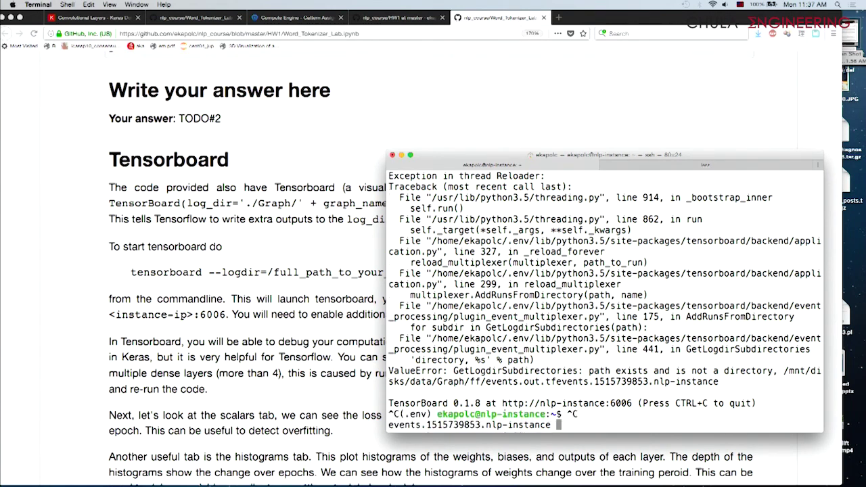
pyautogui.press('BackSpace')
pyautogui.press('BackSpace')
pyautogui.press('BackSpace')
pyautogui.press('BackSpace')
pyautogui.press('BackSpace')
pyautogui.press('BackSpace')
pyautogui.press('BackSpace')
pyautogui.press('BackSpace')
pyautogui.press('BackSpace')
pyautogui.press('BackSpace')
pyautogui.press('BackSpace')
pyautogui.press('BackSpace')
pyautogui.press('BackSpace')
pyautogui.press('BackSpace')
pyautogui.press('BackSpace')
pyautogui.press('BackSpace')
pyautogui.press('BackSpace')
pyautogui.press('BackSpace')
pyautogui.press('BackSpace')
pyautogui.press('BackSpace')
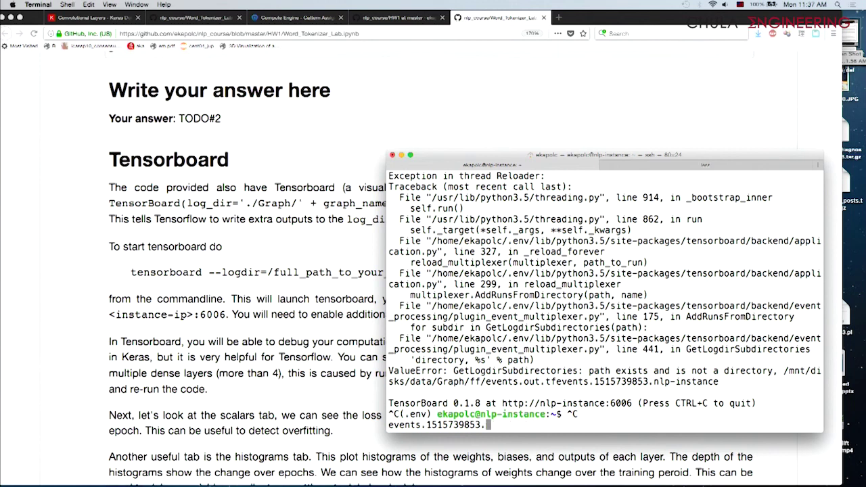
pyautogui.press('BackSpace')
pyautogui.press('BackSpace')
pyautogui.press('BackSpace')
pyautogui.press('BackSpace')
pyautogui.press('BackSpace')
pyautogui.press('BackSpace')
pyautogui.press('Up')
pyautogui.press('BackSpace')
pyautogui.press('BackSpace')
pyautogui.press('BackSpace')
pyautogui.press('BackSpace')
pyautogui.press('BackSpace')
pyautogui.press('BackSpace')
pyautogui.press('BackSpace')
pyautogui.press('BackSpace')
pyautogui.press('BackSpace')
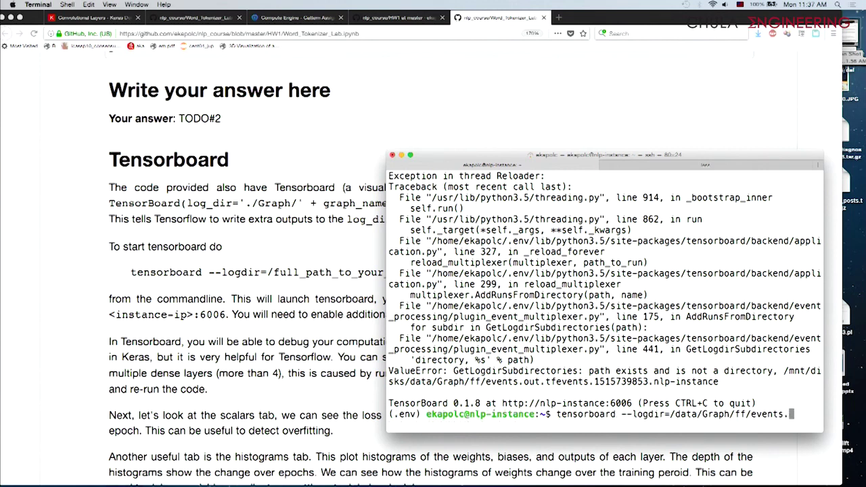
pyautogui.press('BackSpace')
pyautogui.press('Return')
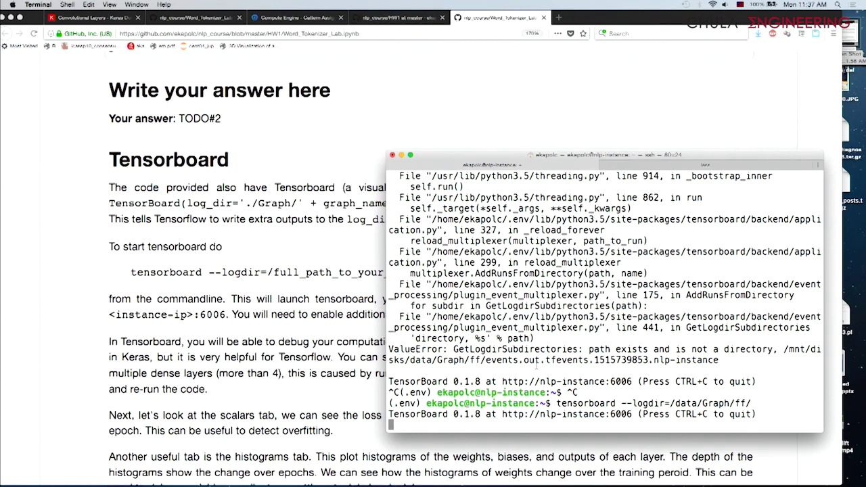
pyautogui.moveTo(555, 403); pyautogui.dragTo(675, 403)
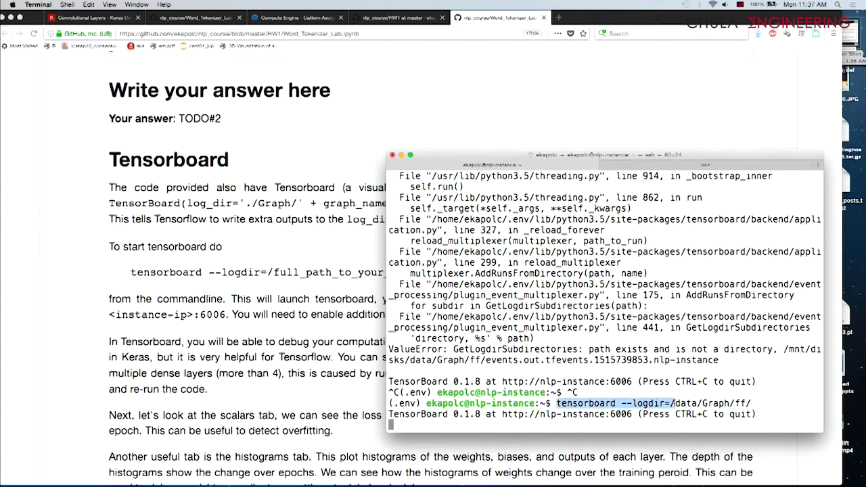
pyautogui.click(621, 403)
pyautogui.moveTo(621, 403); pyautogui.dragTo(697, 403)
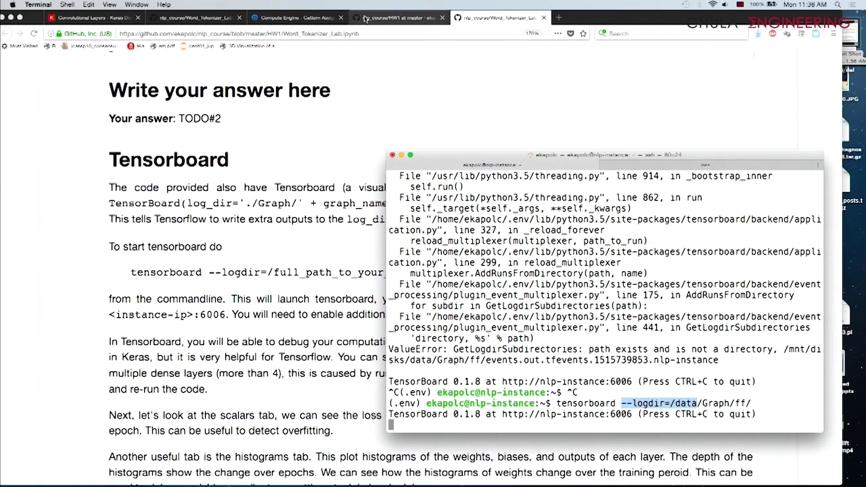
# Copy nlp-instance's external IP from the VM instances page in Firefox and open that address on port 6006 in Chrome
pyautogui.click(330, 18)
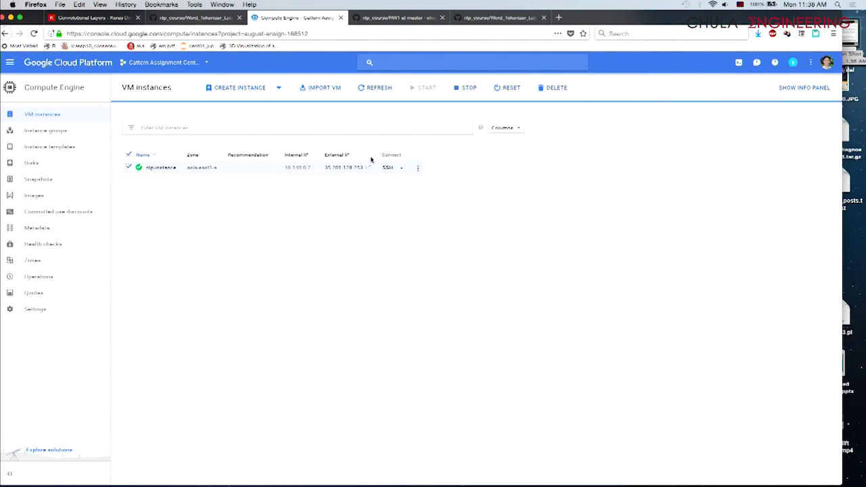
pyautogui.moveTo(322, 168); pyautogui.dragTo(362, 171)
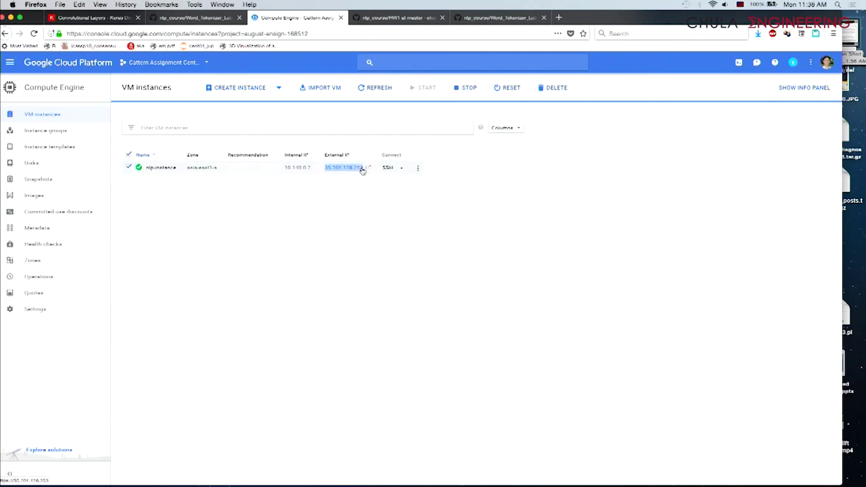
pyautogui.click(788, 472)
pyautogui.press('super+v')
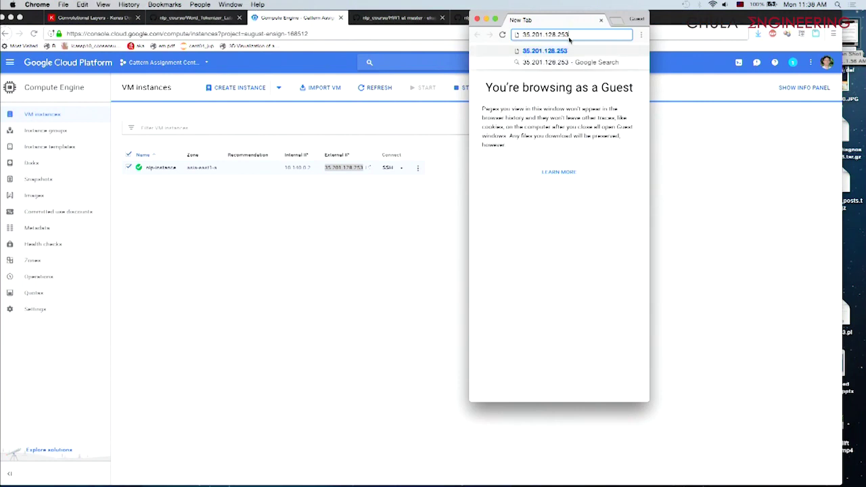
pyautogui.write(':6006')
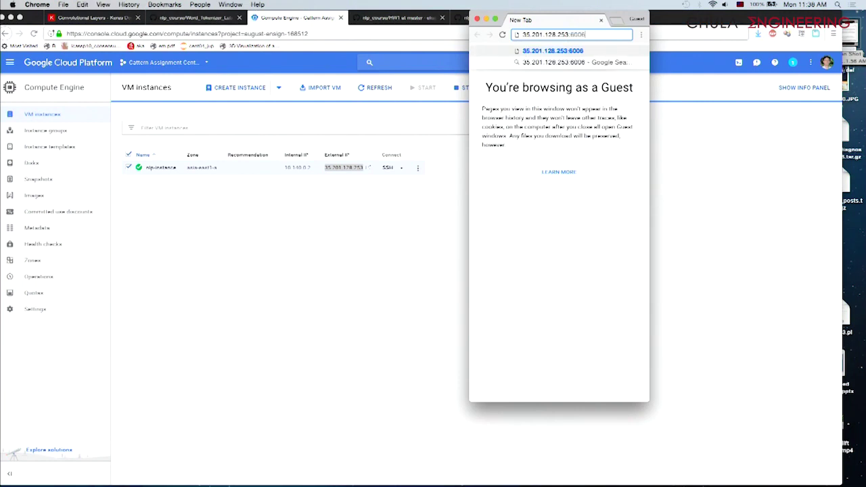
pyautogui.press('Return')
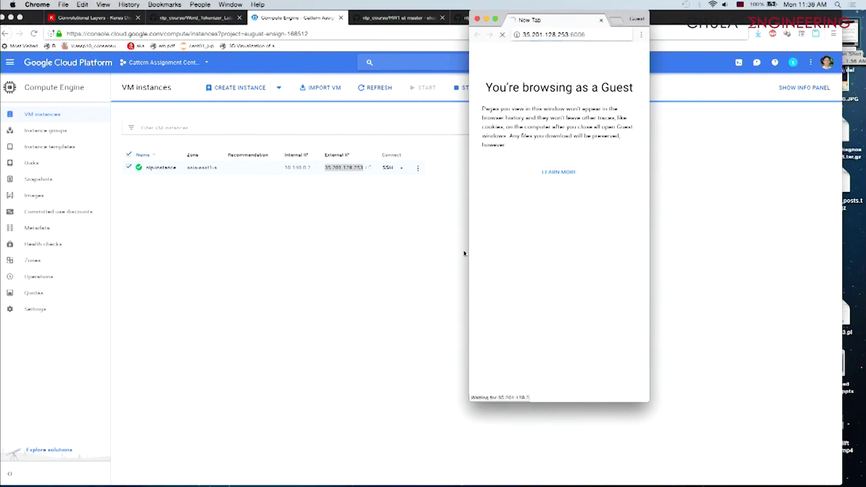
# Enlarge the TensorBoard browser window and make it full screen
pyautogui.moveTo(469, 396); pyautogui.dragTo(84, 386)
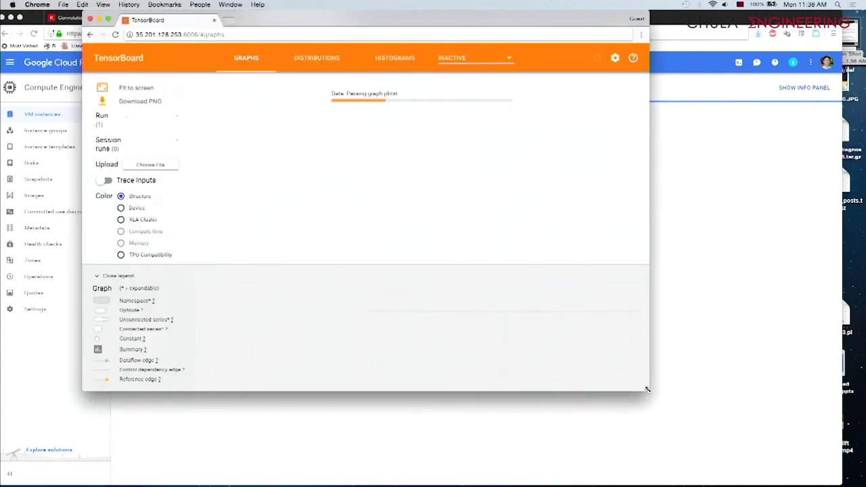
pyautogui.moveTo(650, 389); pyautogui.dragTo(729, 460)
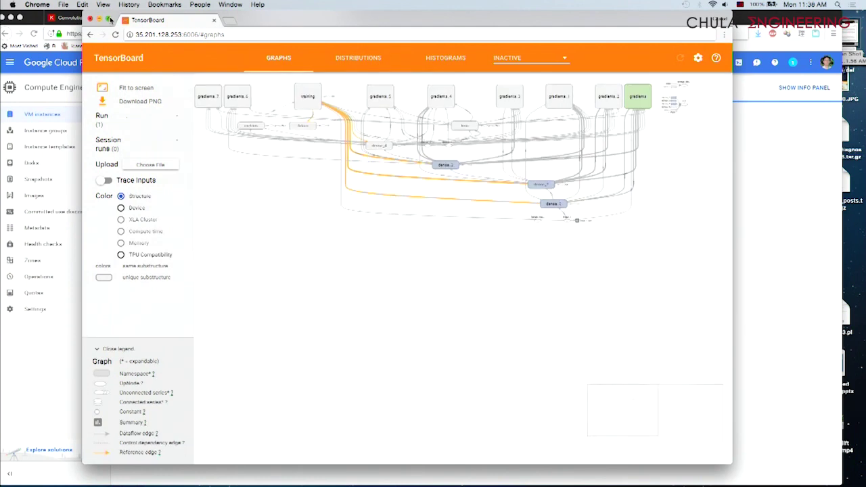
pyautogui.click(109, 19)
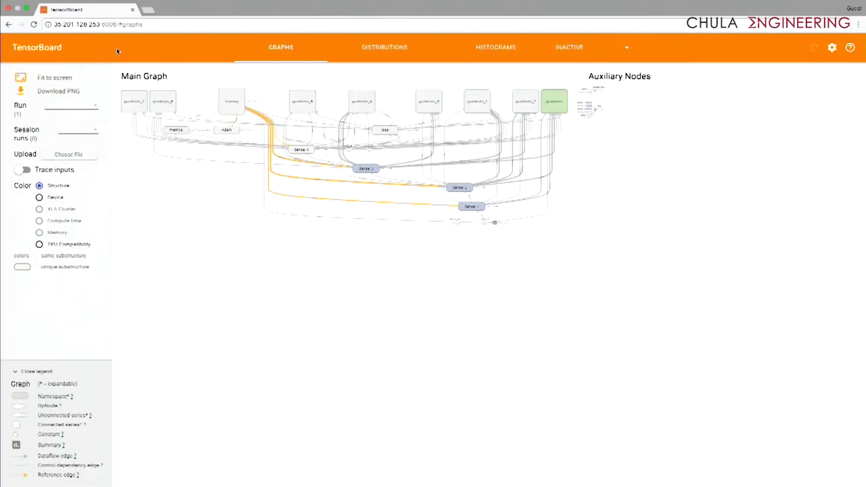
# Examine the main graph, focusing on the input_1, dense_1 and dense_2 nodes and the tensor shapes on their connections
pyautogui.scroll(3, 119, 173)
pyautogui.scroll(-1, 253, 187)
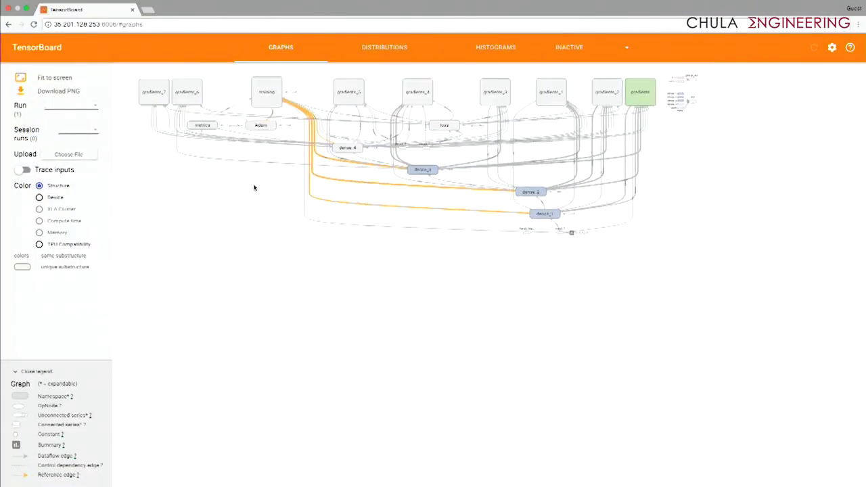
pyautogui.scroll(-1, 254, 188)
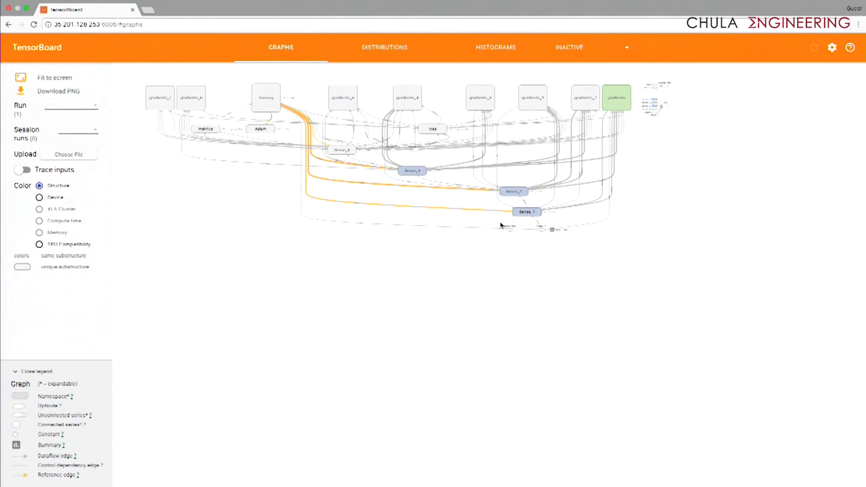
pyautogui.scroll(5, 504, 225)
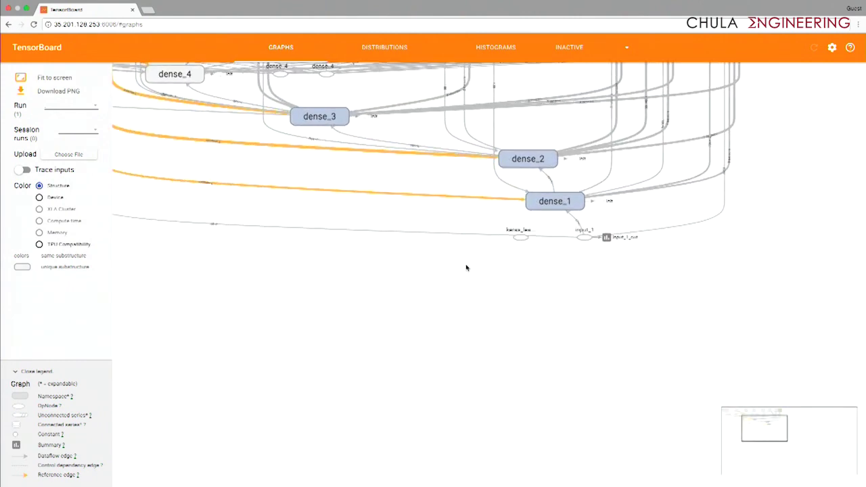
pyautogui.moveTo(466, 270); pyautogui.dragTo(457, 391)
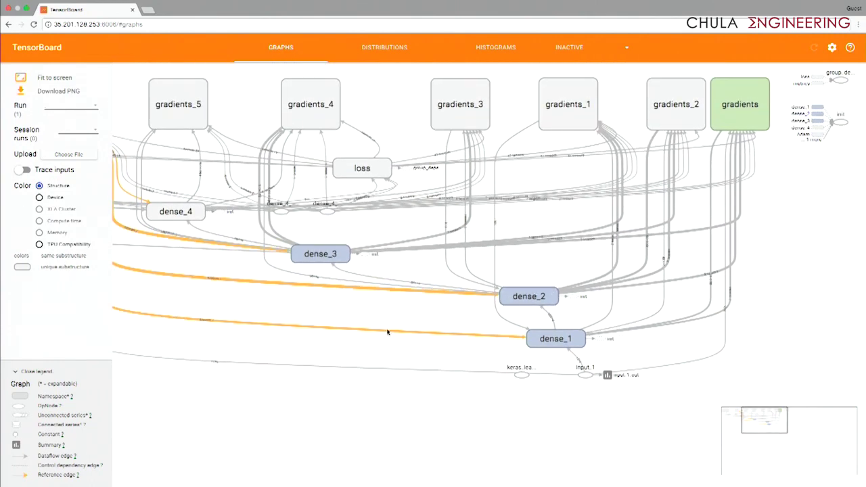
pyautogui.scroll(3, 387, 332)
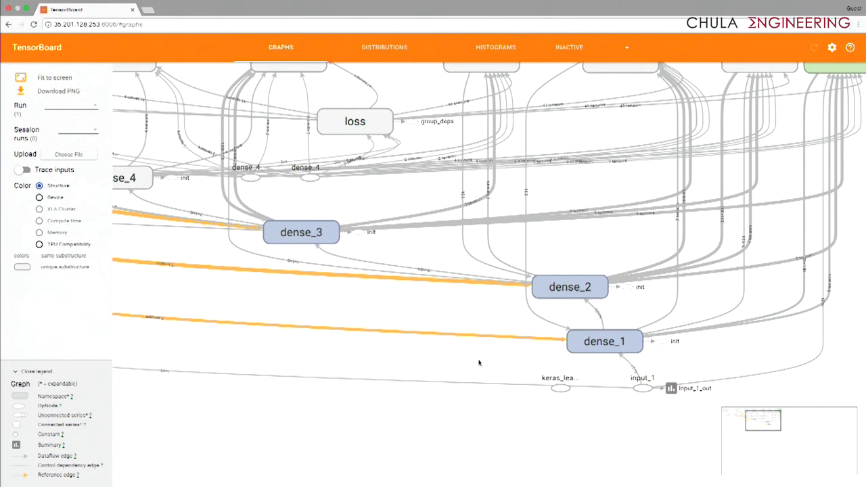
pyautogui.moveTo(479, 362); pyautogui.dragTo(359, 362)
pyautogui.scroll(10, 495, 364)
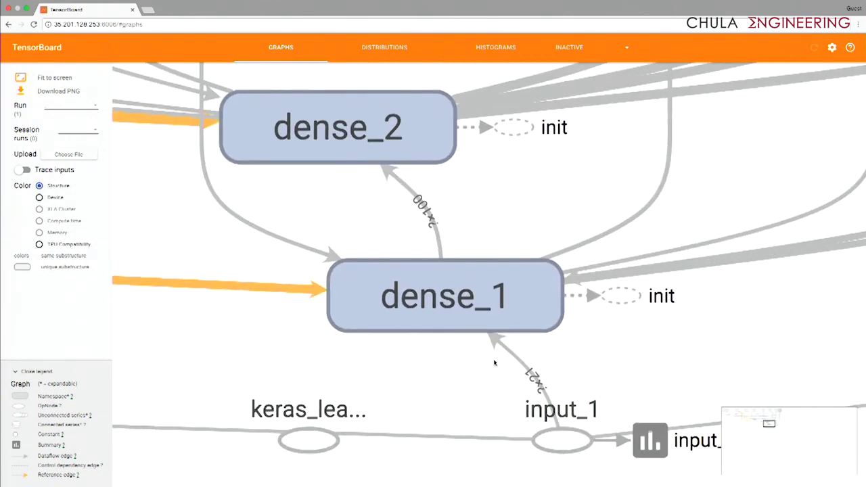
pyautogui.moveTo(572, 383); pyautogui.dragTo(537, 382)
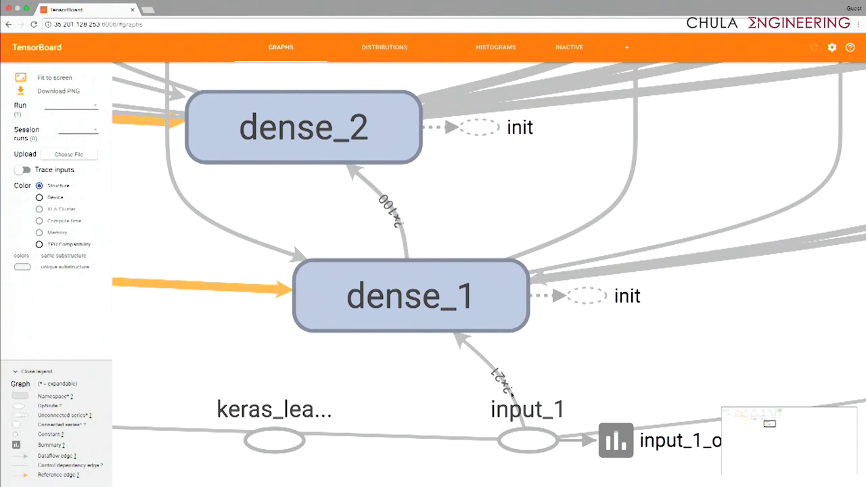
pyautogui.moveTo(512, 392); pyautogui.dragTo(509, 393)
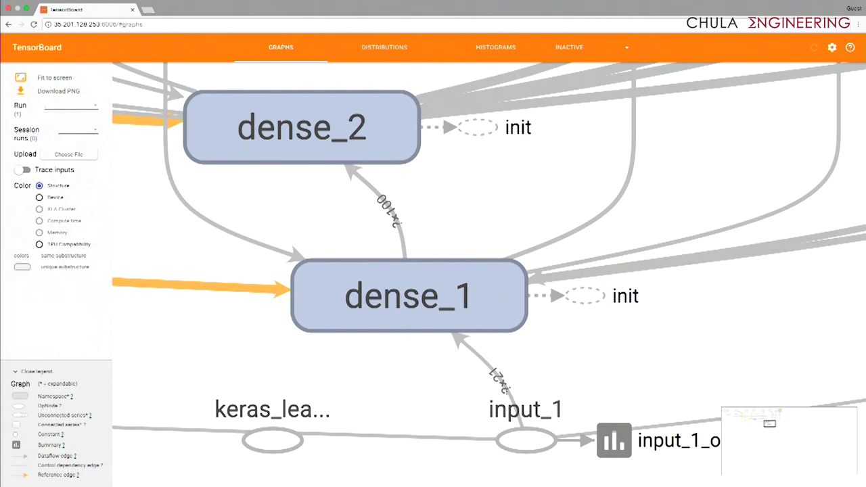
# Expand the dense_1 node and examine its kernel, bias, MatMul, BiasAdd and Relu operations and its link to dense_2
pyautogui.click(408, 298)
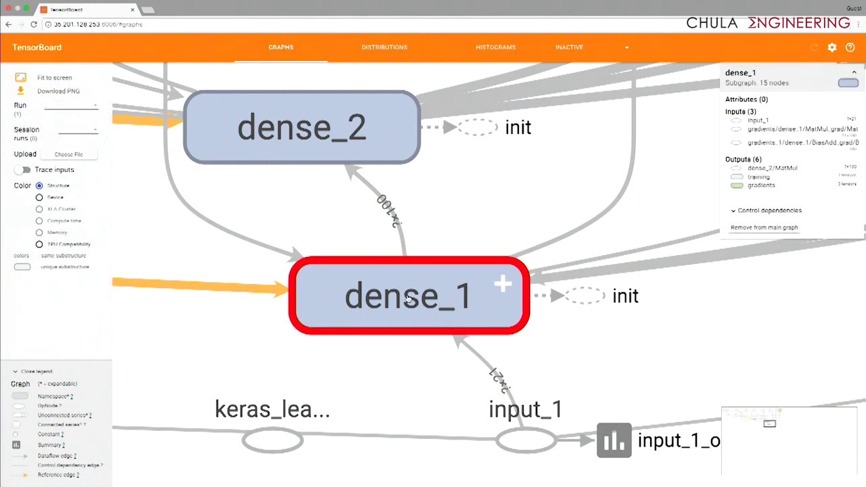
pyautogui.doubleClick(407, 298)
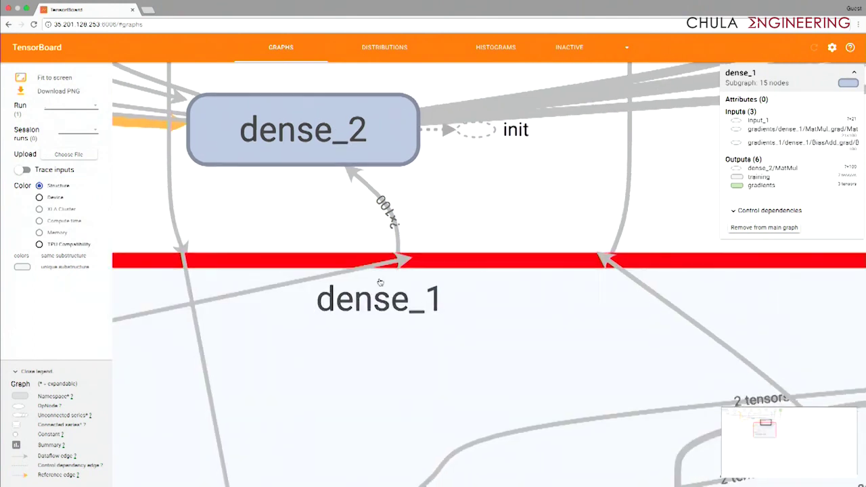
pyautogui.scroll(-5, 380, 283)
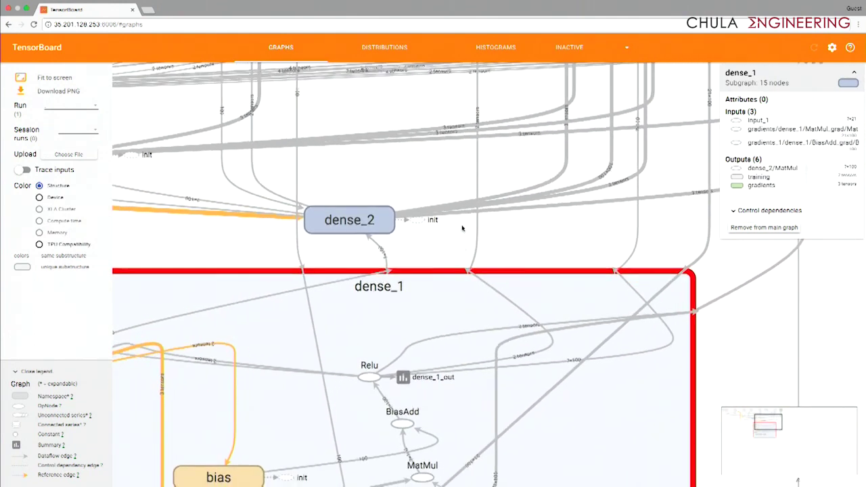
pyautogui.scroll(2, 428, 266)
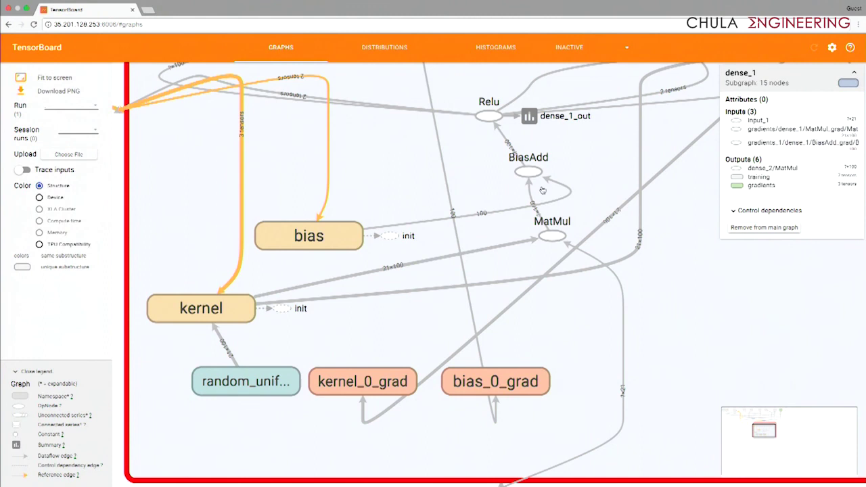
pyautogui.moveTo(559, 199); pyautogui.dragTo(551, 236)
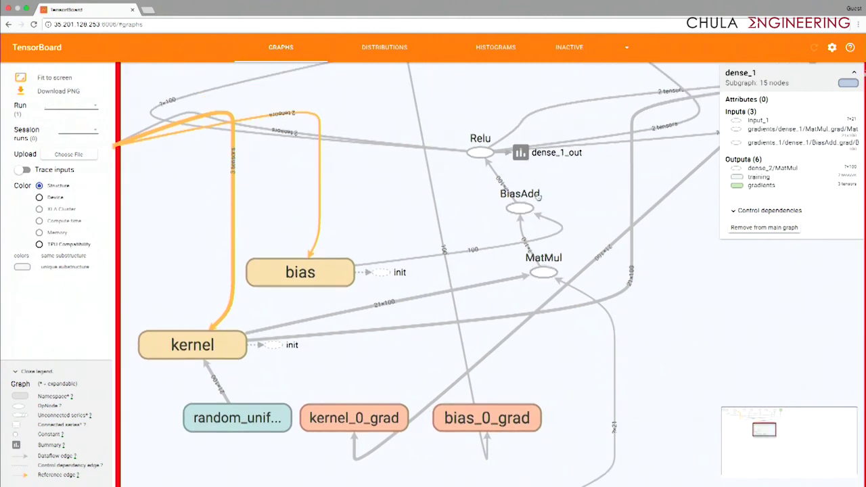
pyautogui.moveTo(562, 184); pyautogui.dragTo(590, 298)
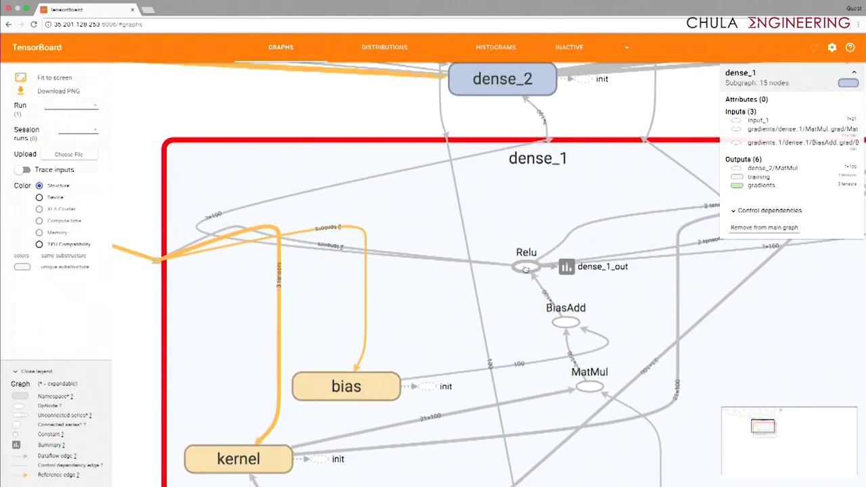
pyautogui.moveTo(576, 196); pyautogui.dragTo(434, 269)
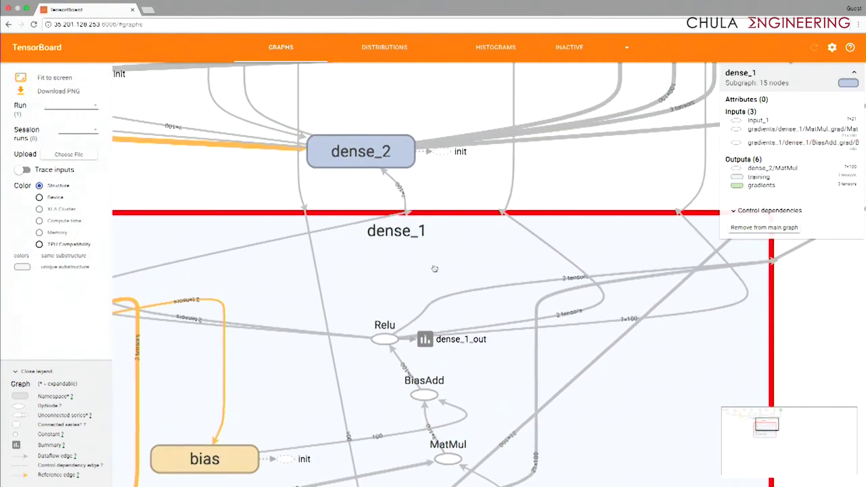
pyautogui.moveTo(365, 387); pyautogui.dragTo(397, 224)
pyautogui.scroll(-2, 440, 278)
pyautogui.scroll(-4, 487, 355)
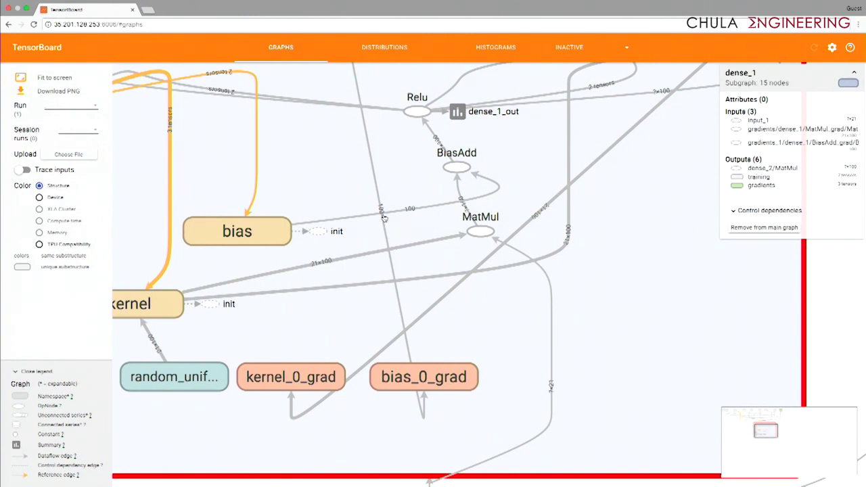
# Examine how the dense_2, dense_3 and loss nodes above dense_1 are connected in the main graph
pyautogui.moveTo(329, 168); pyautogui.dragTo(448, 390)
pyautogui.moveTo(358, 181); pyautogui.dragTo(362, 310)
pyautogui.moveTo(319, 155); pyautogui.dragTo(422, 272)
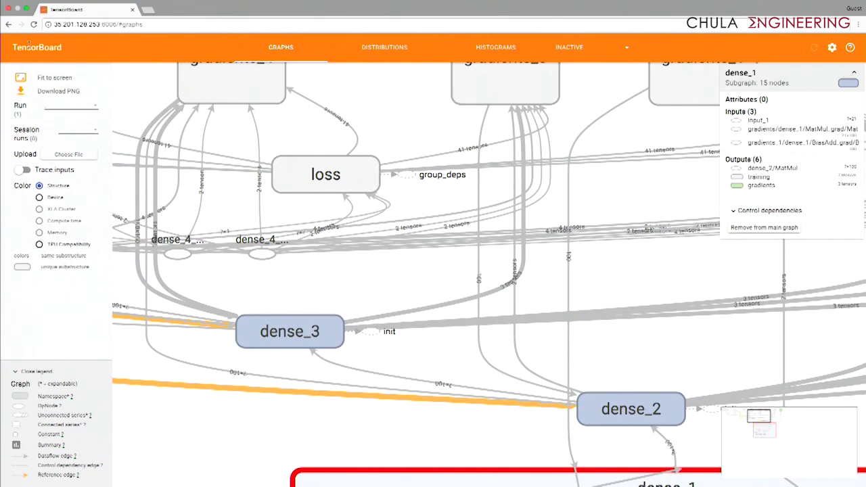
# Check the histograms and the list of inactive dashboards, and reload TensorBoard with the network graph showing
pyautogui.doubleClick(14, 45)
pyautogui.click(482, 48)
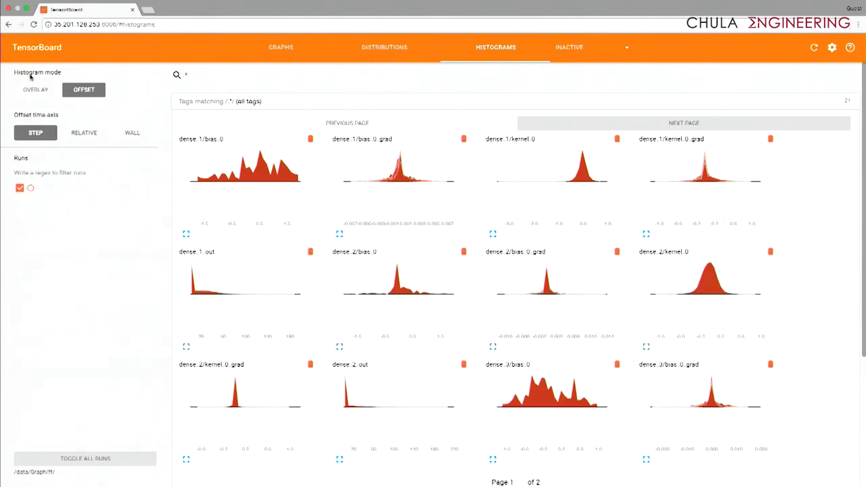
pyautogui.click(274, 50)
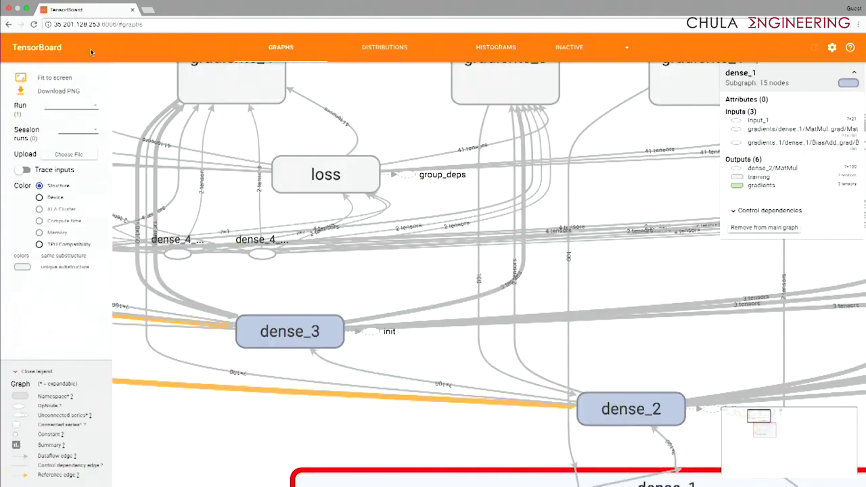
pyautogui.click(608, 47)
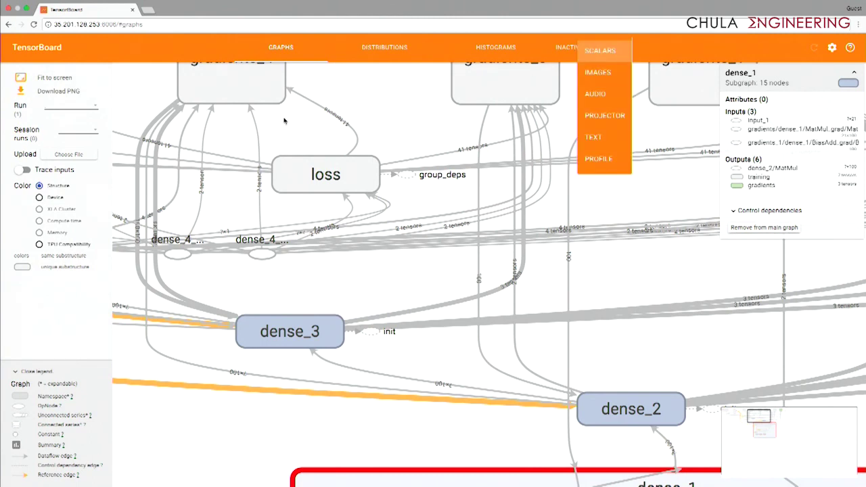
pyautogui.click(68, 124)
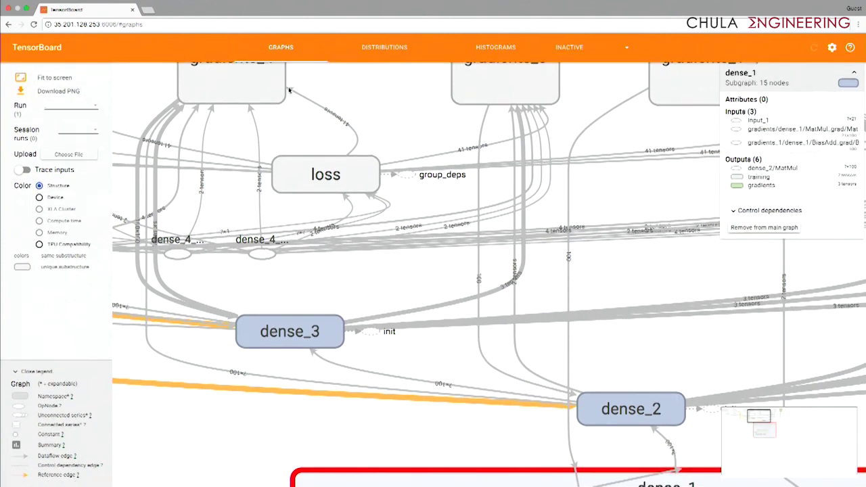
pyautogui.click(33, 24)
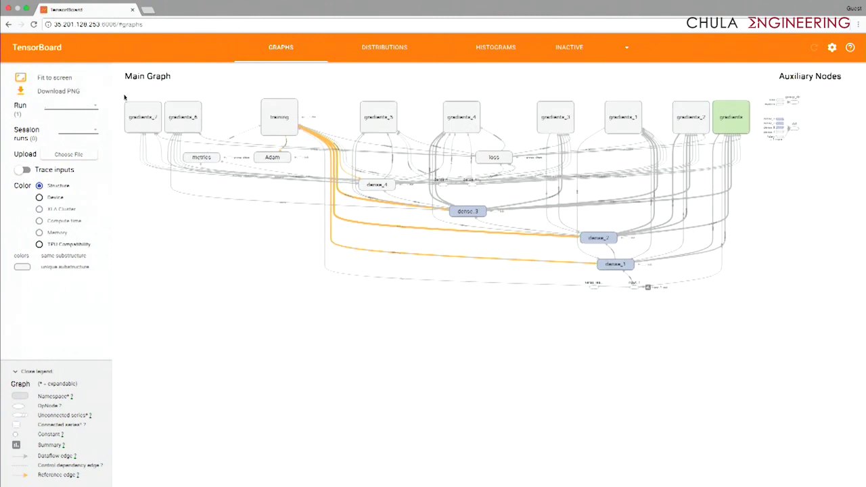
# View the distributions, then the histograms, enlarging dense_1/bias_0 and setting the offset time axis to relative
pyautogui.click(383, 49)
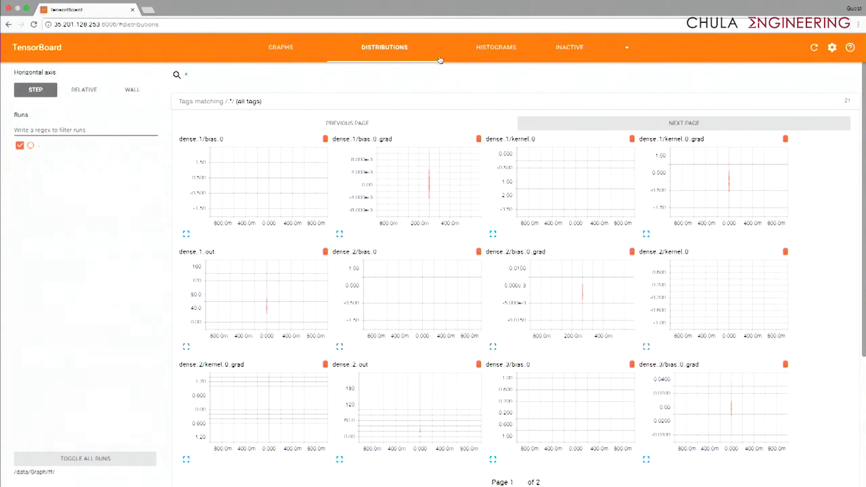
pyautogui.click(487, 47)
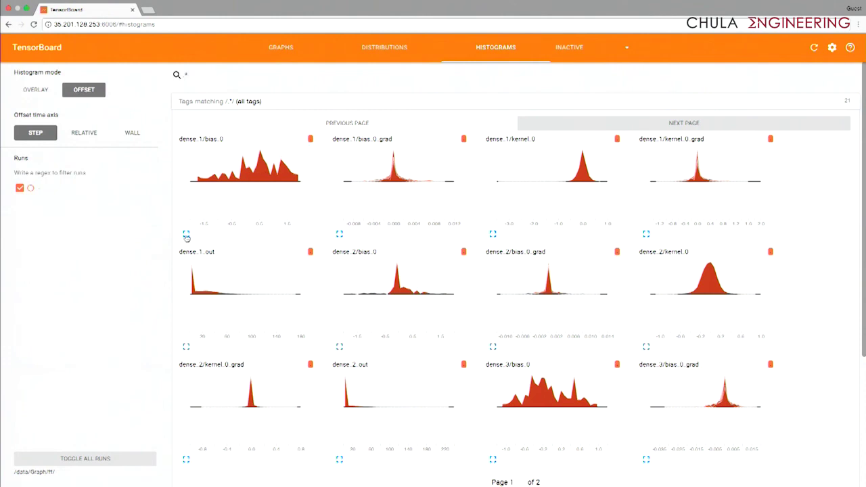
pyautogui.click(186, 234)
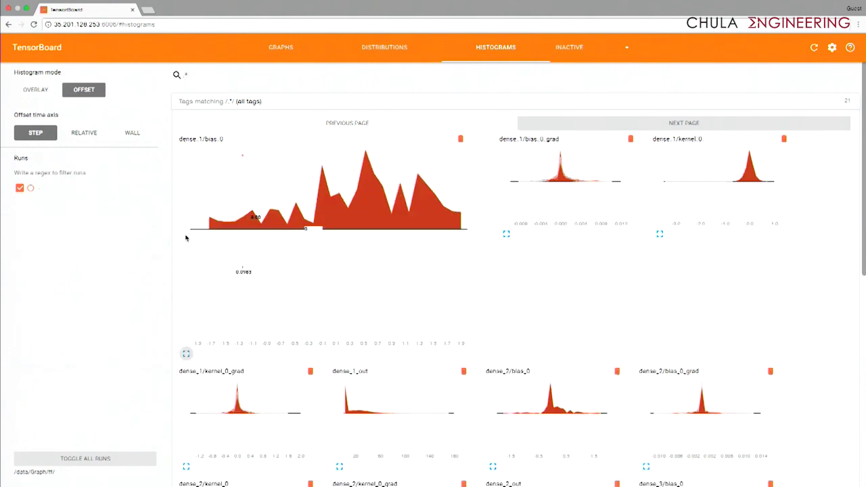
pyautogui.click(86, 134)
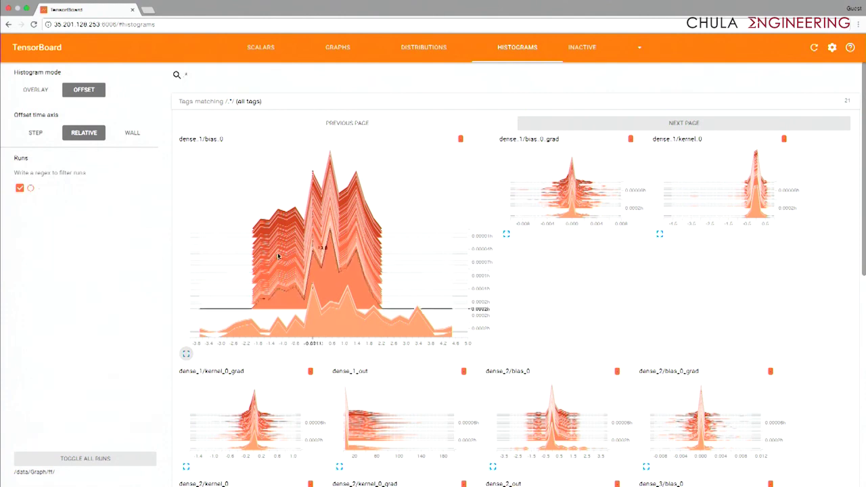
# Enlarge the dense_1/kernel_0 histogram, shrink dense_1/bias_0, and inspect dense_1/bias_0_grad at enlarged size before shrinking it again
pyautogui.click(659, 235)
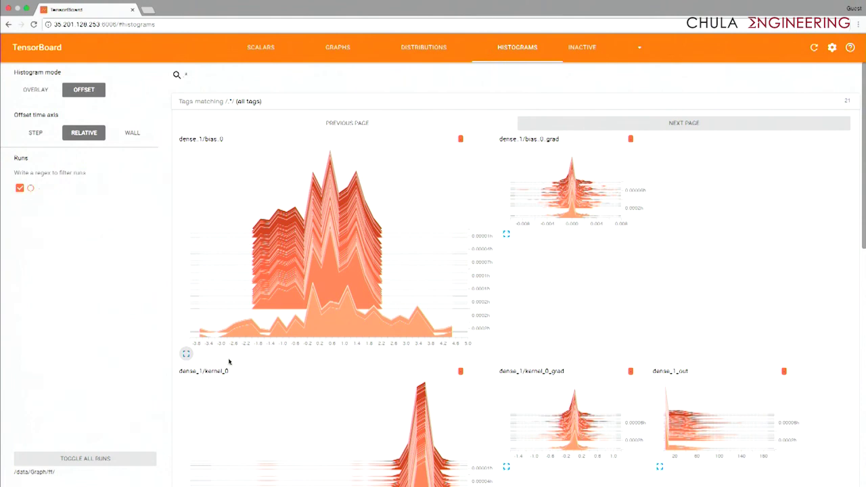
pyautogui.click(186, 353)
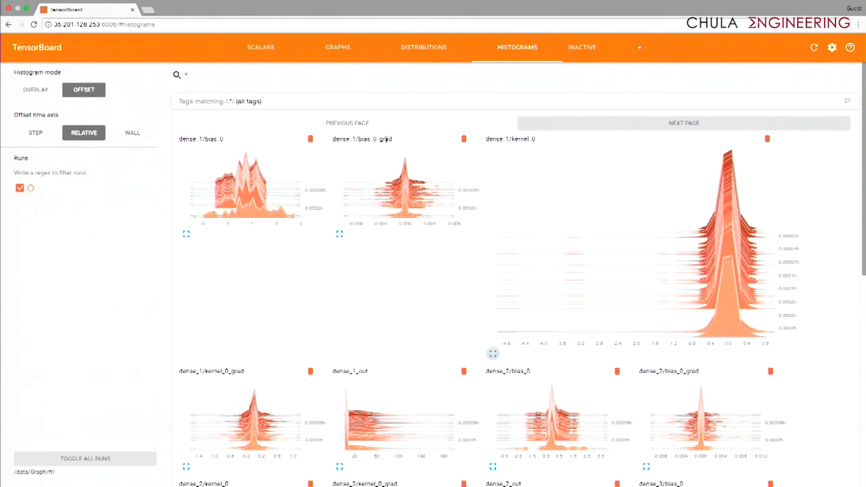
pyautogui.moveTo(380, 139); pyautogui.dragTo(393, 139)
pyautogui.click(340, 233)
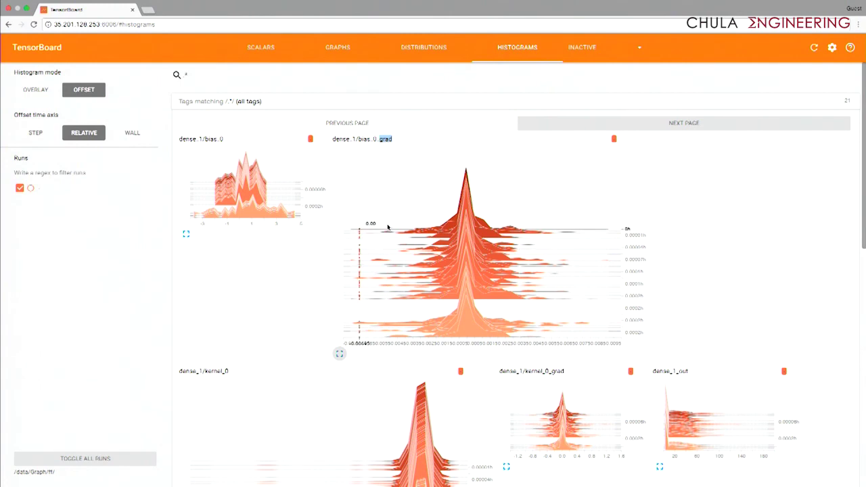
pyautogui.click(340, 353)
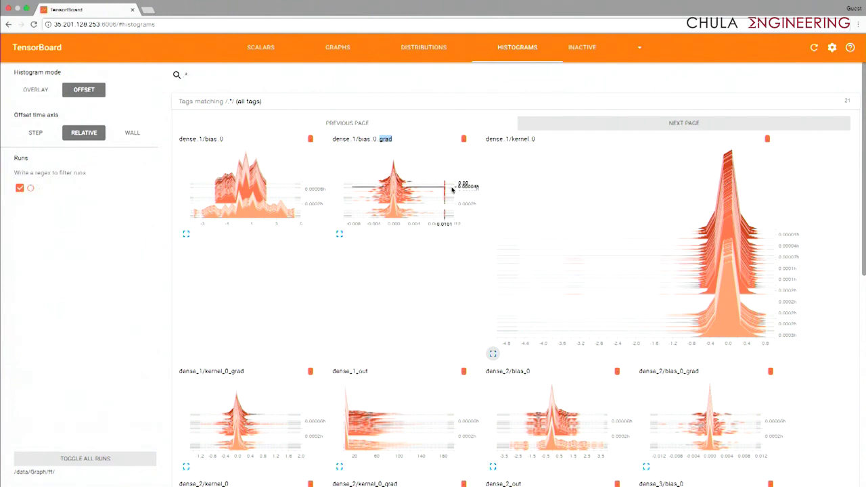
# Review the remaining histograms on the first page, enlarging dense_1/kernel_0_grad
pyautogui.scroll(-3, 545, 170)
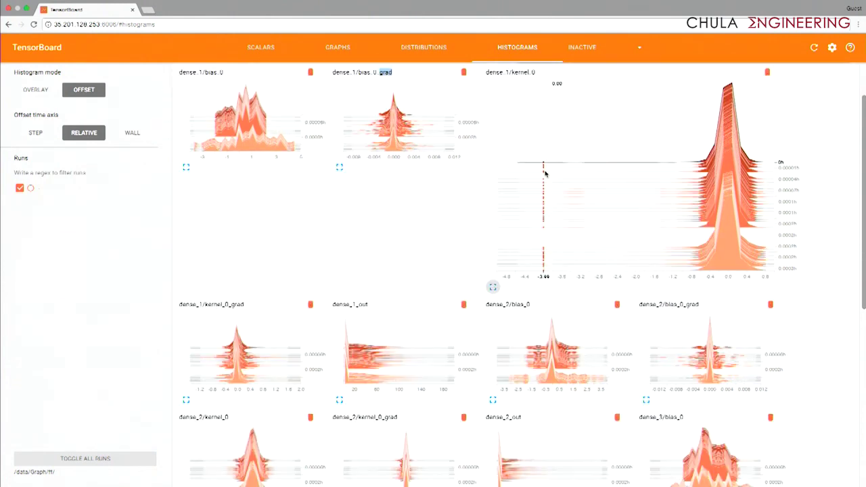
pyautogui.scroll(3, 527, 181)
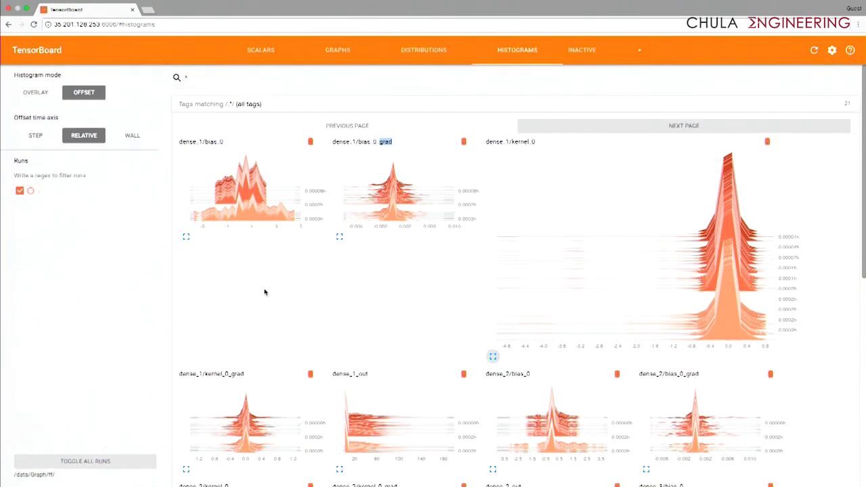
pyautogui.scroll(-5, 266, 282)
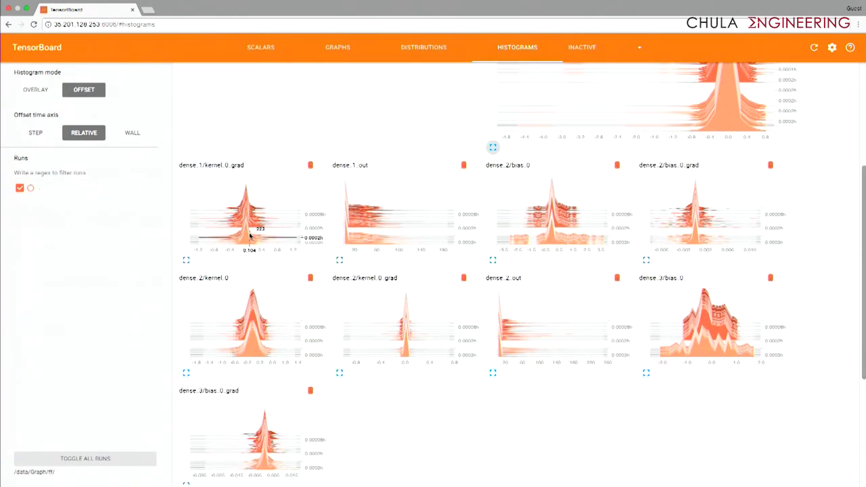
pyautogui.click(186, 260)
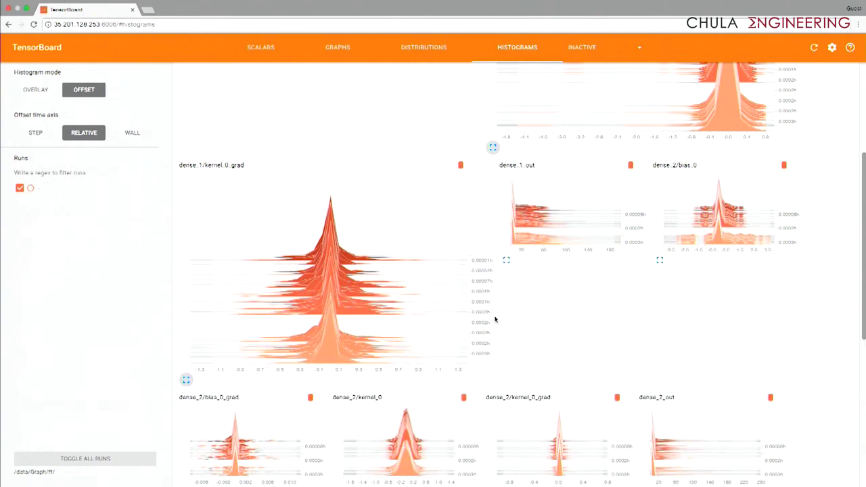
pyautogui.scroll(-5, 496, 321)
pyautogui.scroll(-1, 530, 339)
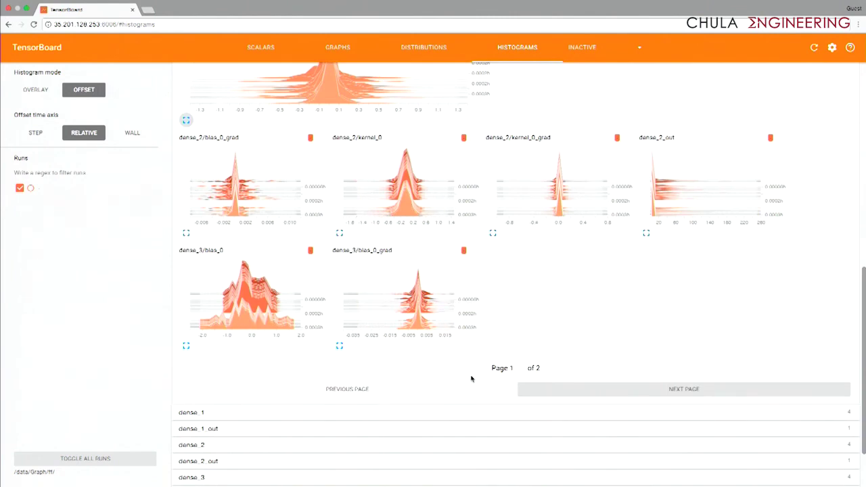
# Go to the second page of histograms and inspect dense_3/kernel_0_grad and dense_3_out at enlarged size
pyautogui.click(584, 391)
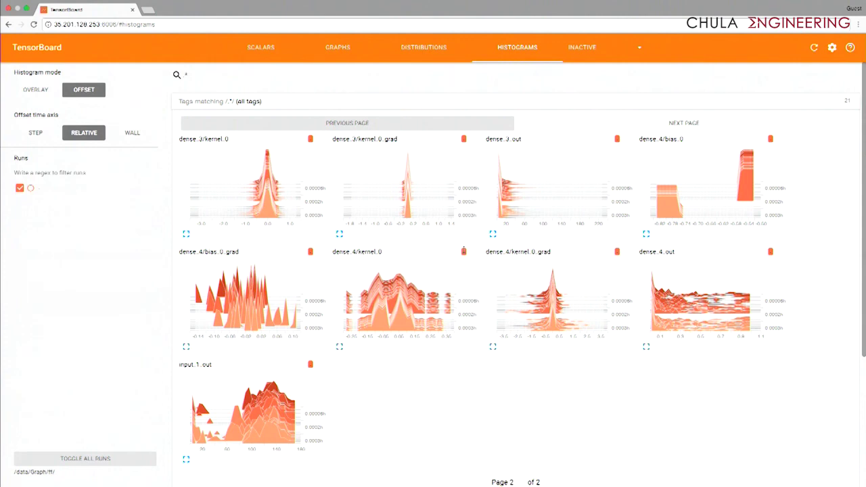
pyautogui.click(339, 233)
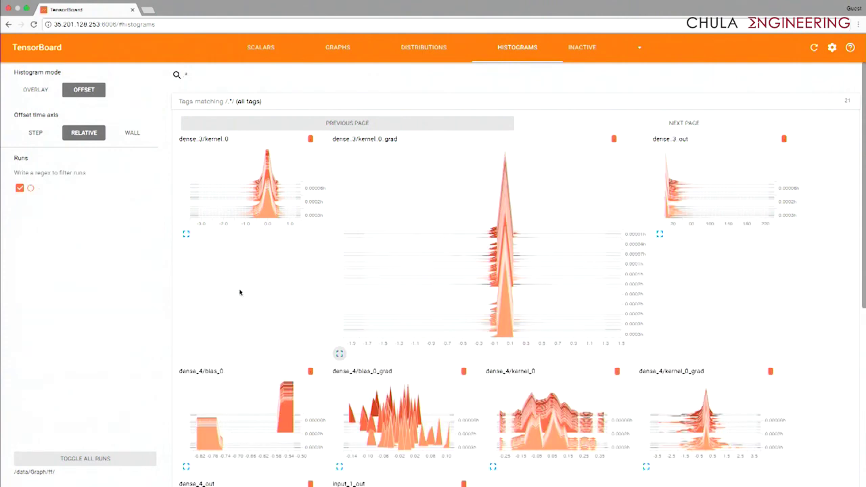
pyautogui.scroll(-3, 415, 305)
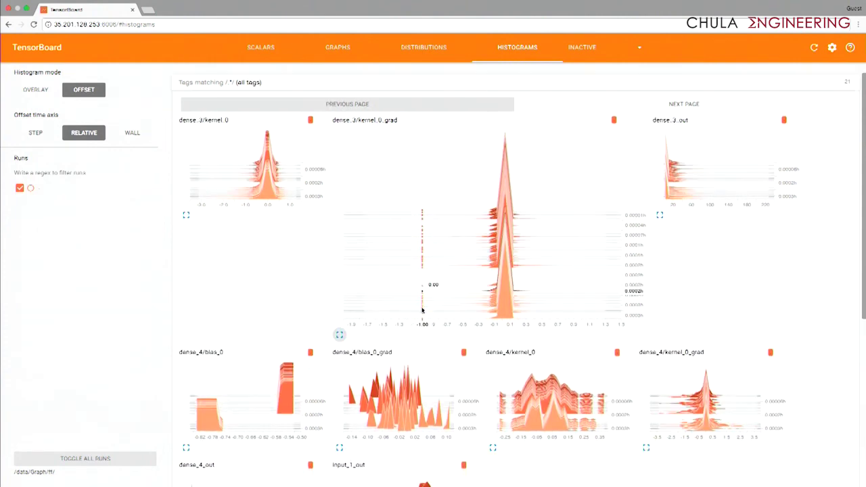
pyautogui.scroll(3, 276, 348)
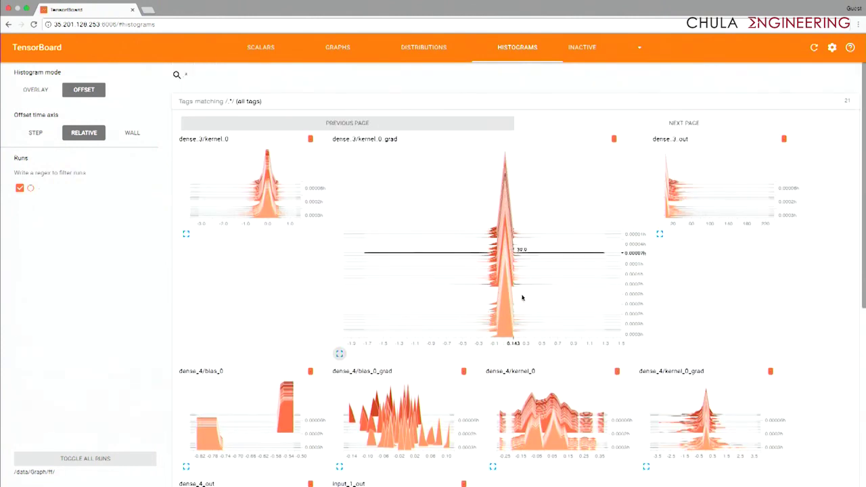
pyautogui.click(340, 352)
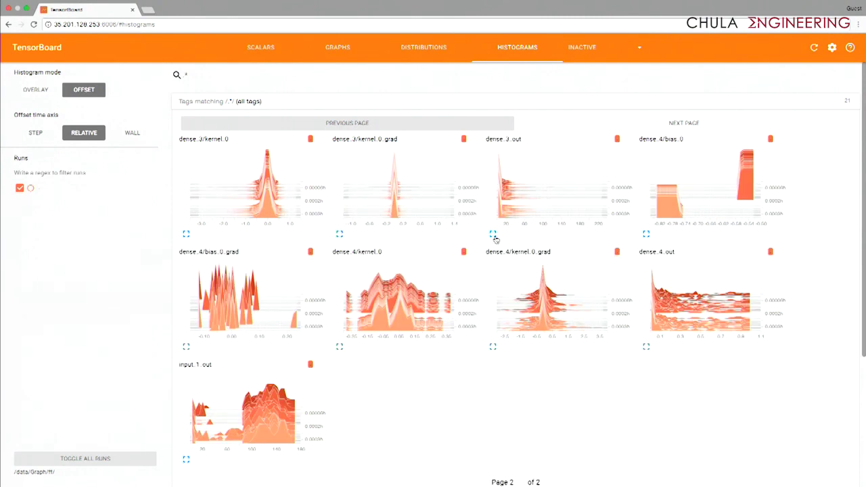
pyautogui.click(492, 234)
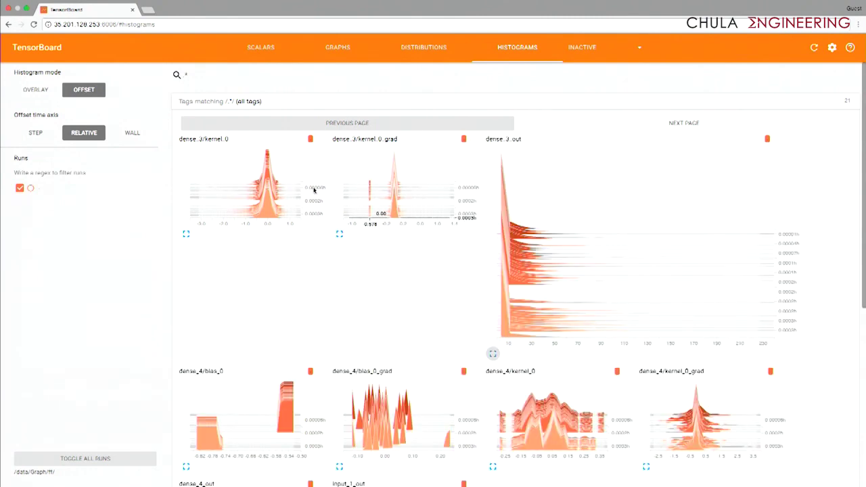
# Reload TensorBoard and display the scalar charts with the horizontal axis set to wall time
pyautogui.click(33, 29)
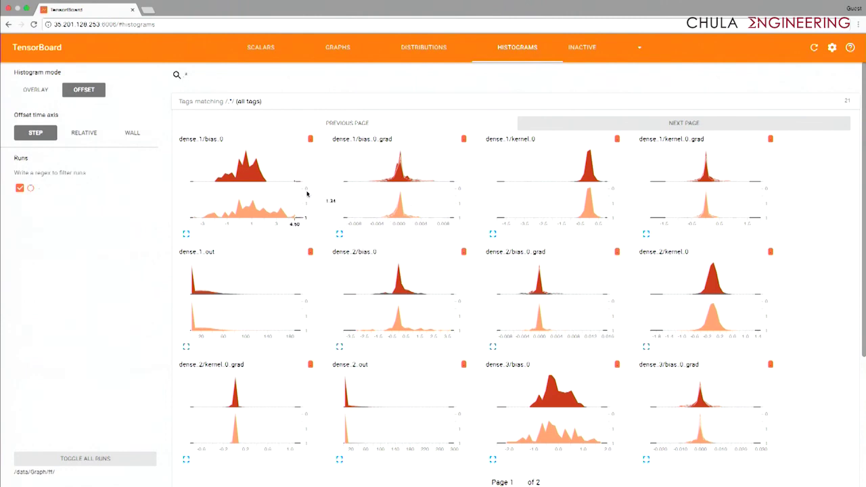
pyautogui.click(255, 48)
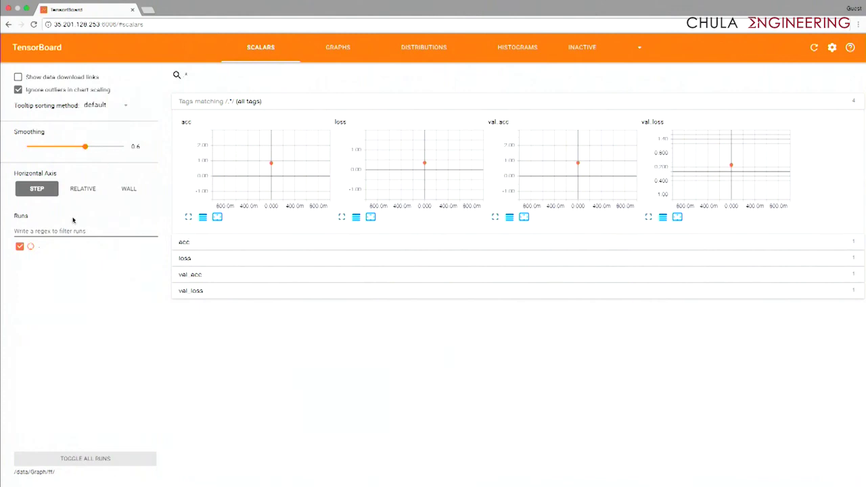
pyautogui.click(80, 191)
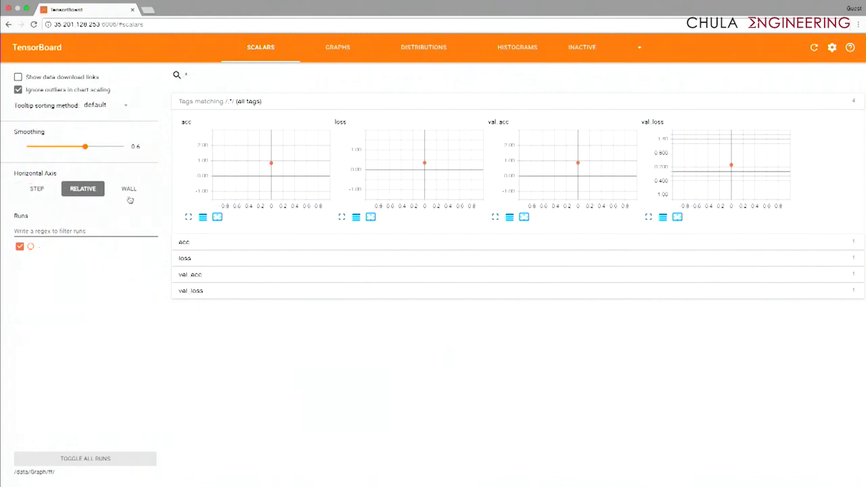
pyautogui.click(129, 193)
# Expand the acc and loss scalar groups, check the tooltip sorting options, and inspect the acc chart's data point
pyautogui.click(220, 243)
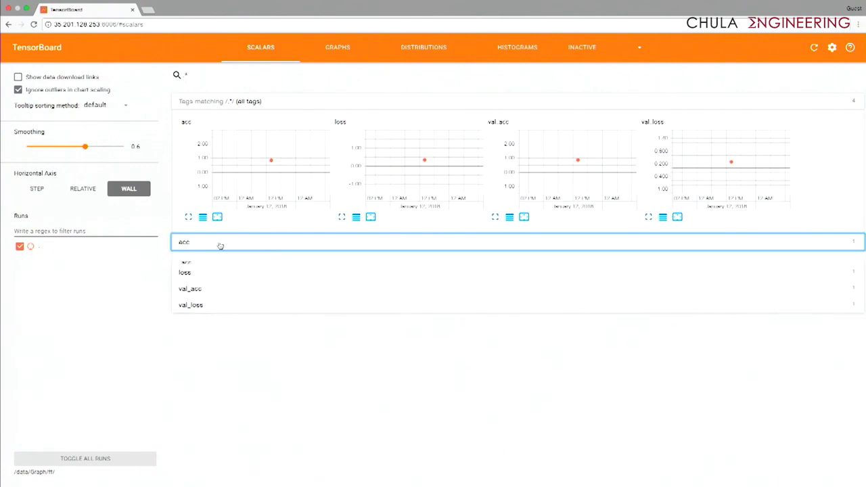
pyautogui.click(221, 390)
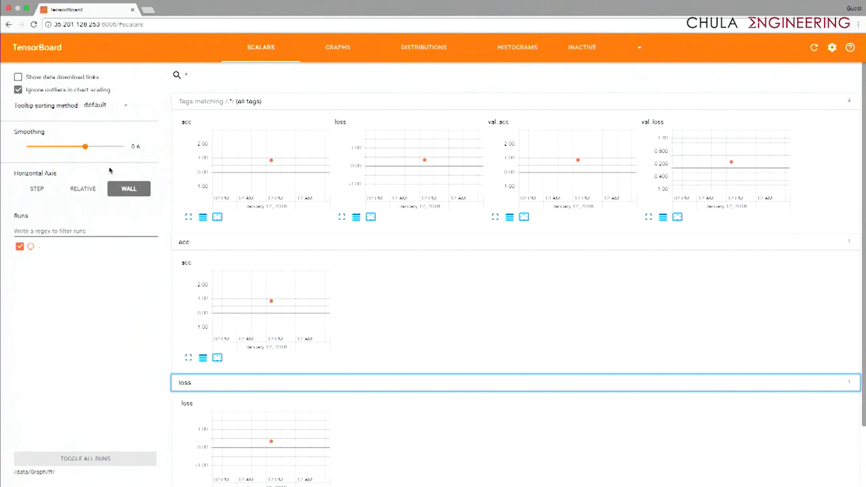
pyautogui.click(106, 110)
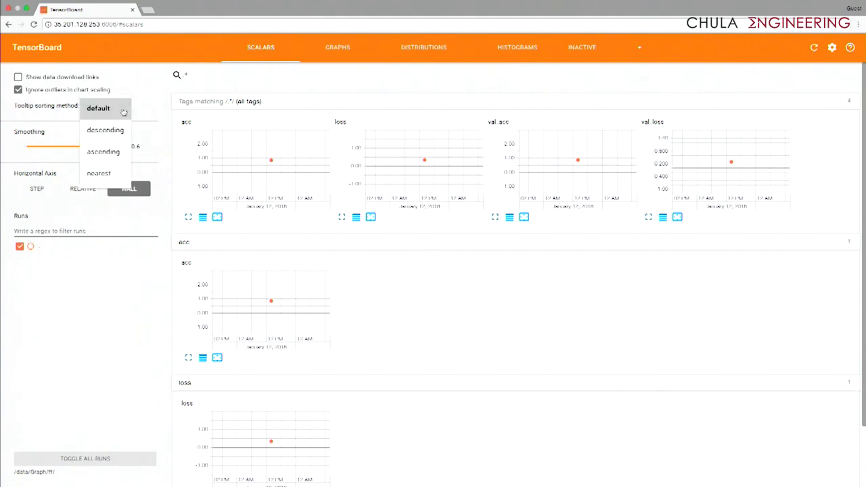
pyautogui.click(146, 107)
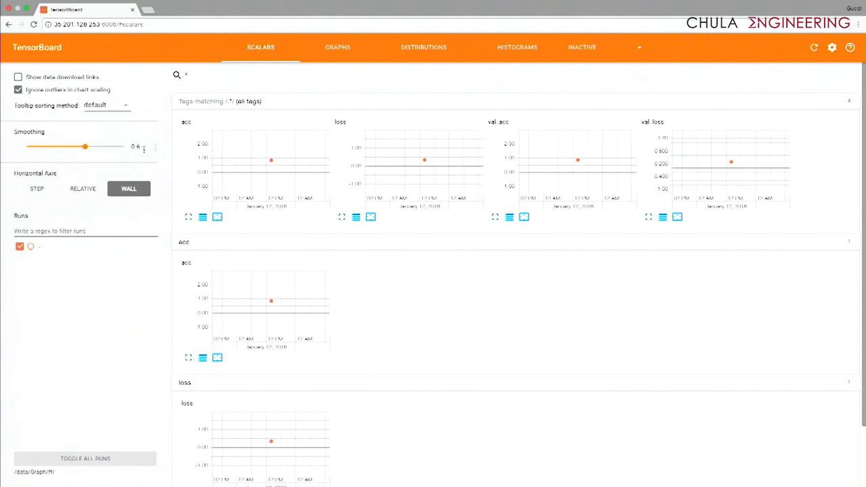
pyautogui.scroll(-2, 287, 272)
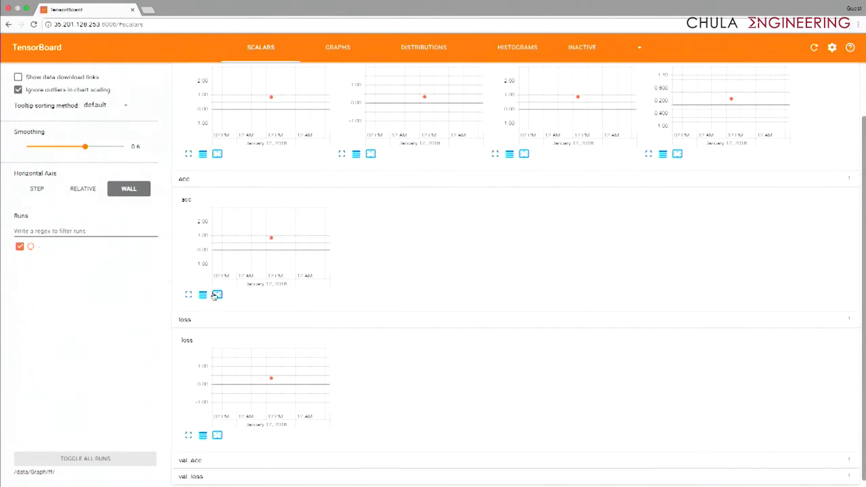
pyautogui.scroll(2, 226, 232)
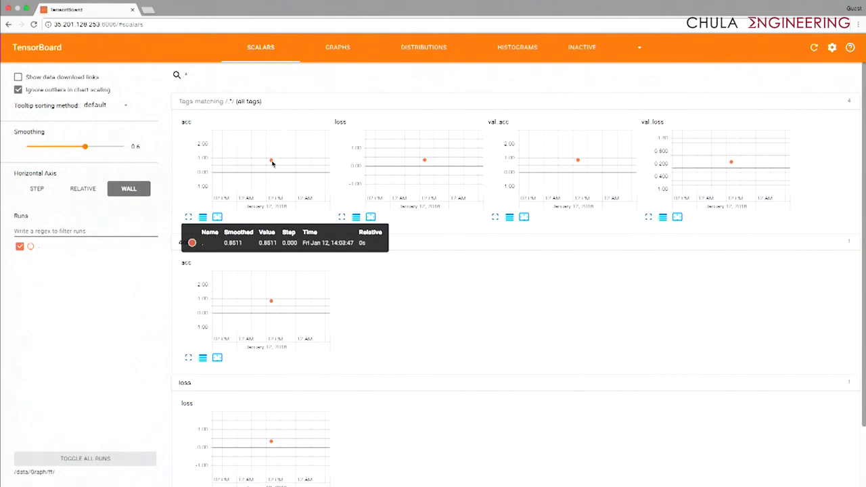
pyautogui.moveTo(294, 175)
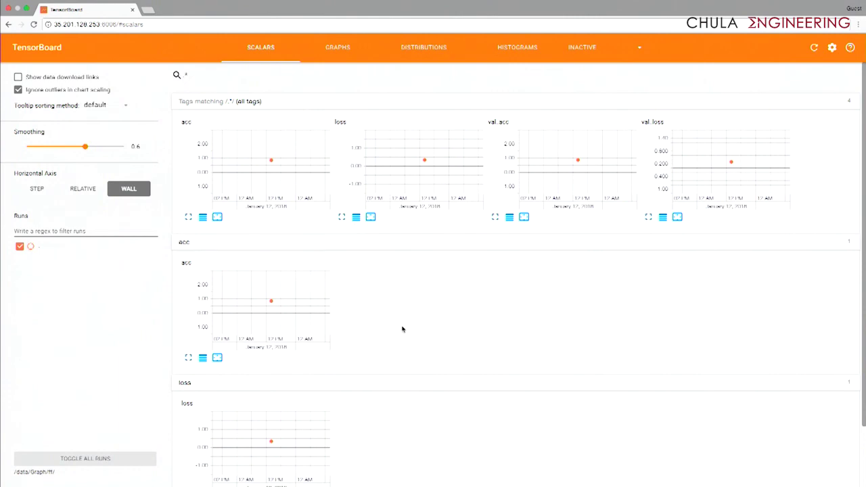
# Take the TensorBoard browser window out of full screen, close it, and switch to the Word_Tokenizer_Lab notebook on GitHub
pyautogui.click(25, 9)
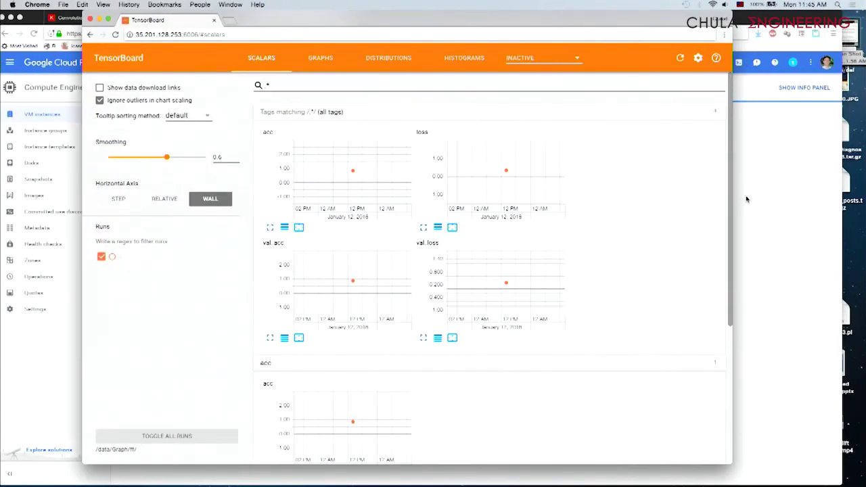
pyautogui.click(91, 21)
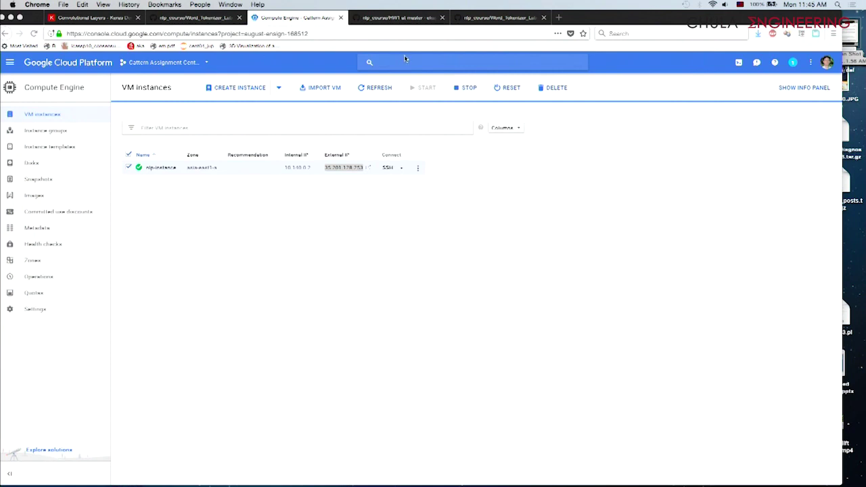
pyautogui.click(493, 18)
# Review the notebook from the feedforward training code through the Tensorboard observation and Dropout exercises to the embedding and 1D-CNN diagram
pyautogui.scroll(-6, 293, 219)
pyautogui.scroll(15, 292, 219)
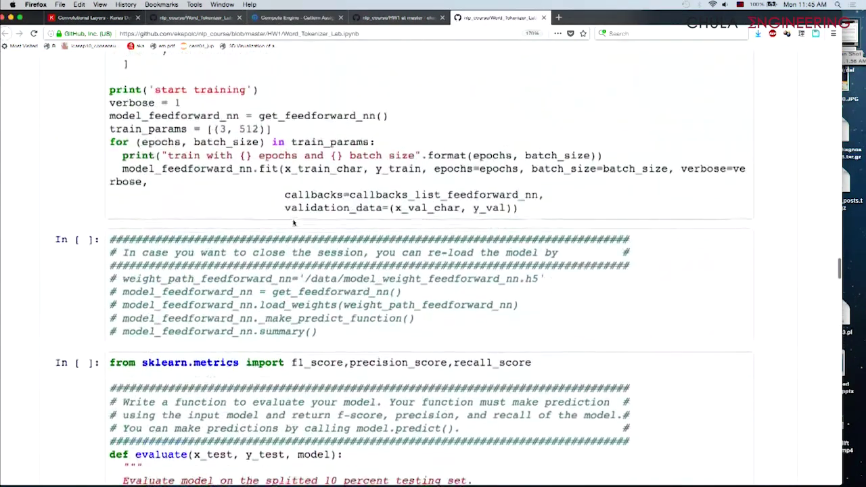
pyautogui.scroll(-15, 293, 221)
pyautogui.scroll(8, 294, 225)
pyautogui.scroll(-15, 294, 225)
pyautogui.scroll(4, 294, 226)
pyautogui.scroll(-3, 294, 225)
pyautogui.scroll(3, 293, 223)
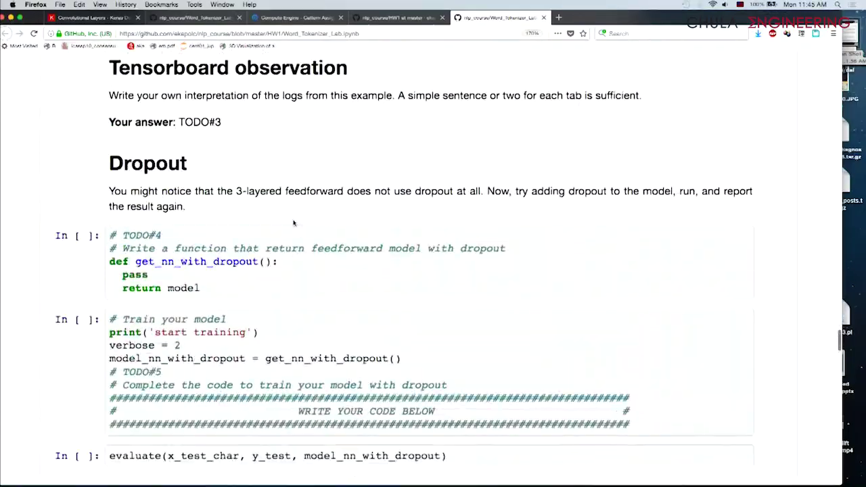
pyautogui.scroll(-4, 292, 223)
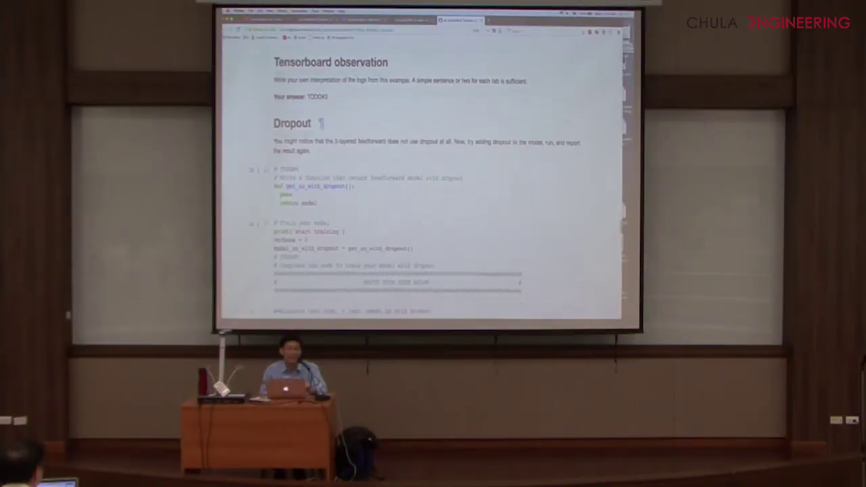
pyautogui.scroll(-7, 311, 105)
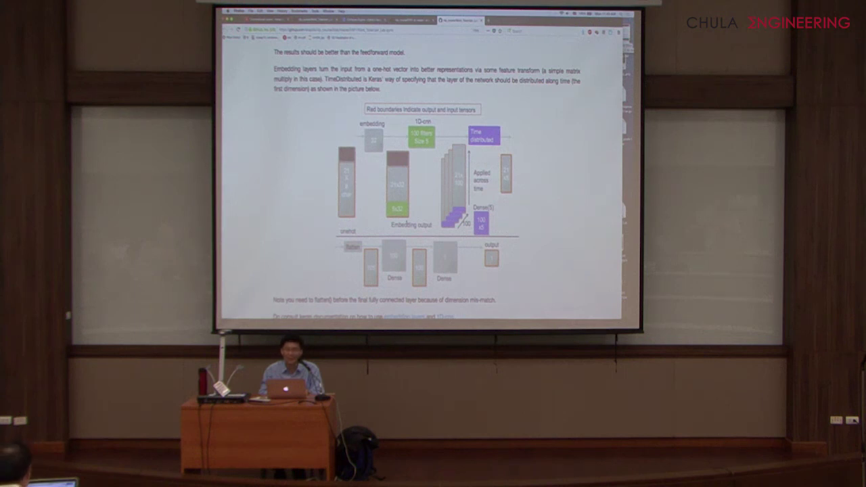
# Switch to the Terminal, stop the running TensorBoard, and relaunch it with the log directory /data/Graph/cnn
pyautogui.moveTo(419, 317)
pyautogui.click(555, 311)
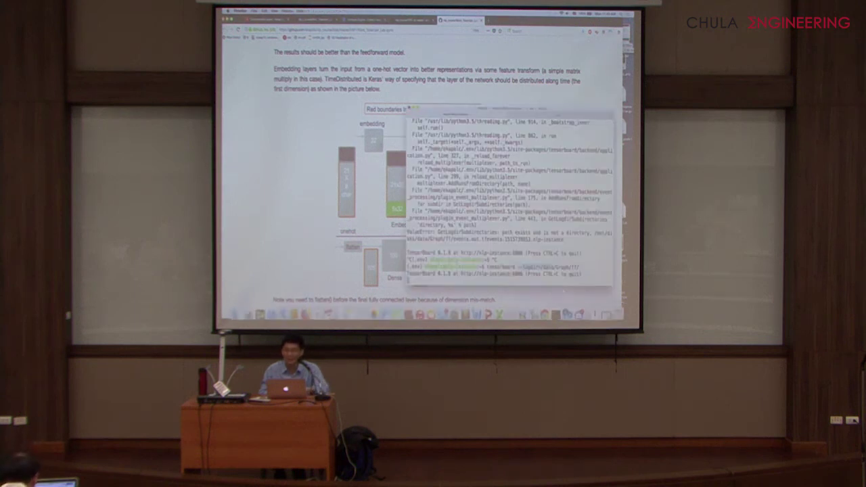
pyautogui.hotkey('ctrl', 'c')
pyautogui.press('Up')
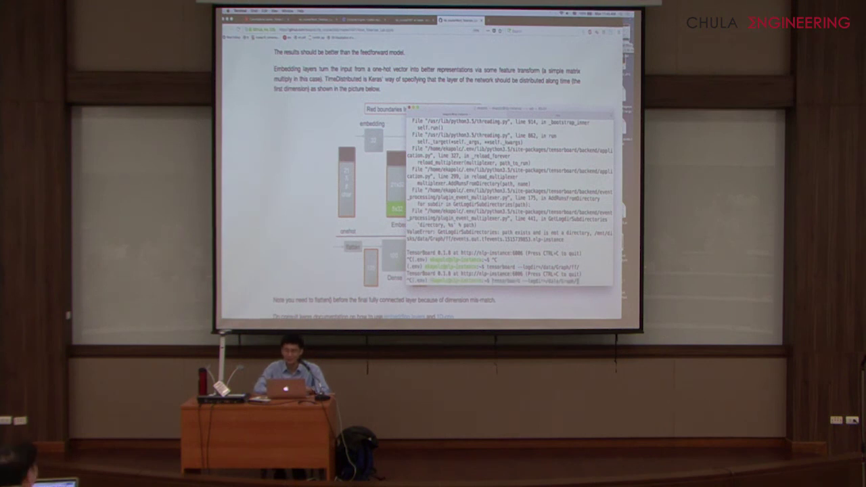
pyautogui.press('BackSpace')
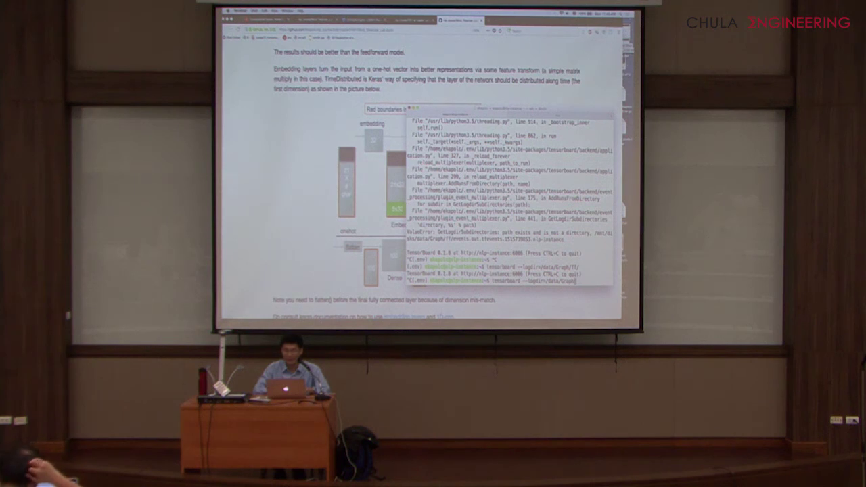
pyautogui.hotkey('ctrl', 'u')
pyautogui.write('nvidia-sm')
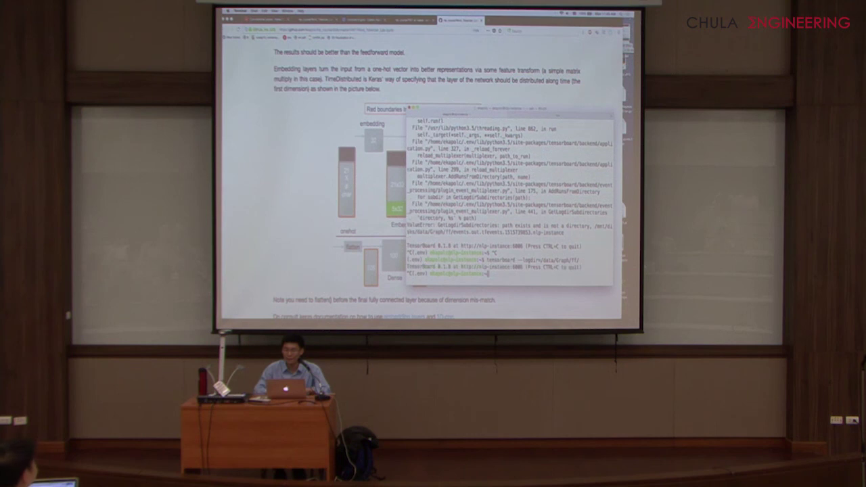
pyautogui.press('Up')
pyautogui.write('ff/')
pyautogui.press('Return')
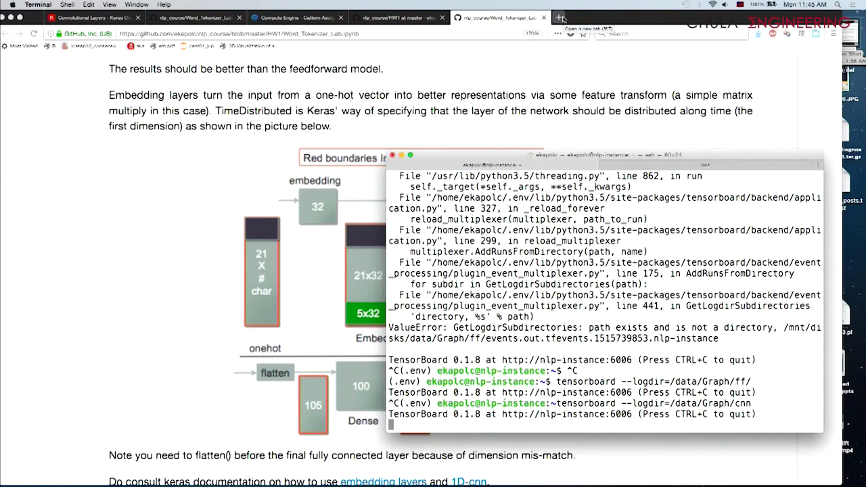
# Return to the notebook in Firefox and review the CNN diagram, the GRU exercises TODO#8 and TODO#9, and the Keras playground section
pyautogui.click(261, 263)
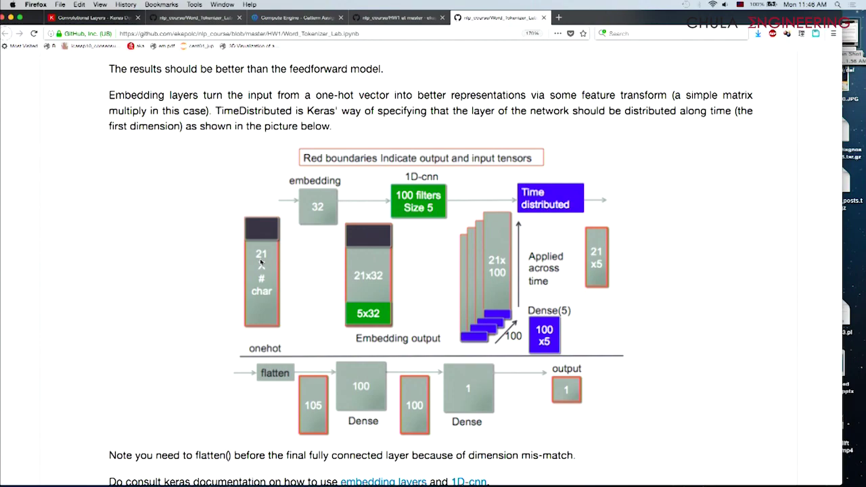
pyautogui.scroll(-3, 261, 264)
pyautogui.scroll(2, 261, 264)
pyautogui.scroll(-2, 344, 261)
pyautogui.scroll(2, 343, 261)
pyautogui.scroll(-15, 343, 261)
pyautogui.scroll(-10, 283, 255)
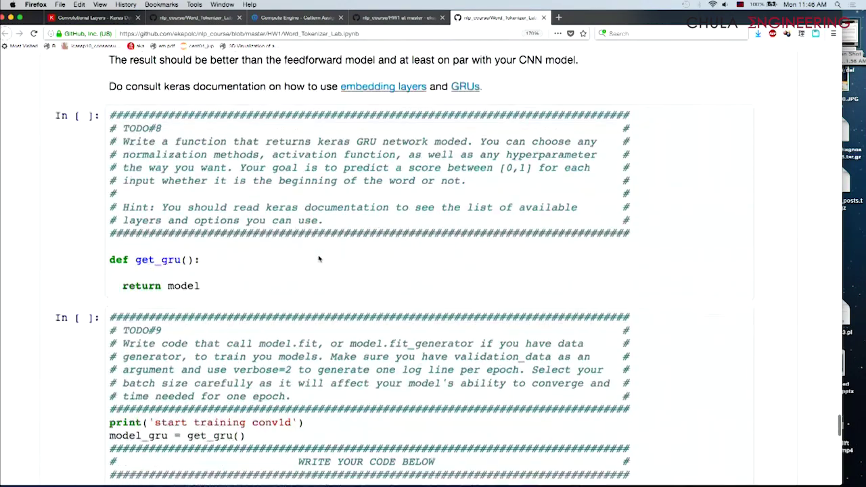
pyautogui.scroll(1, 252, 257)
pyautogui.scroll(-1, 252, 257)
pyautogui.scroll(5, 253, 257)
pyautogui.scroll(-8, 257, 254)
pyautogui.scroll(3, 263, 251)
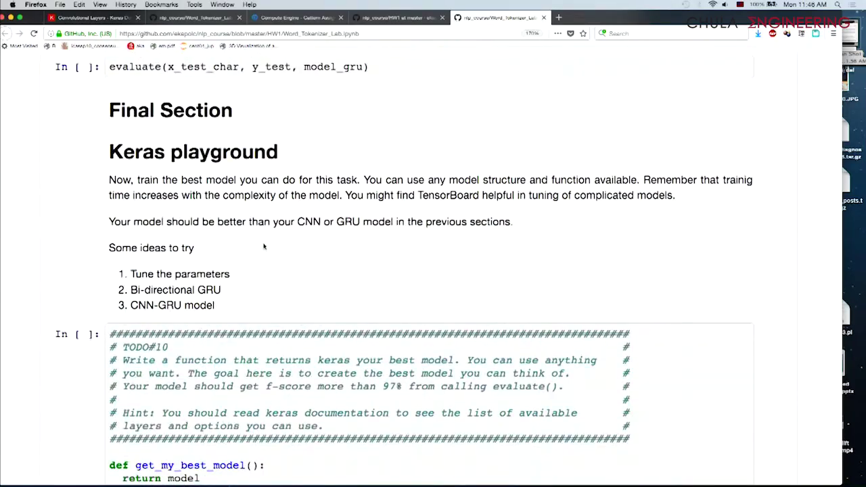
pyautogui.scroll(5, 264, 247)
pyautogui.scroll(-9, 264, 245)
pyautogui.scroll(5, 263, 242)
# Go back to the notebook's introduction and review the setup, tokenization example, feedforward model and training code, down to the Tensorboard observation section
pyautogui.scroll(20, 263, 243)
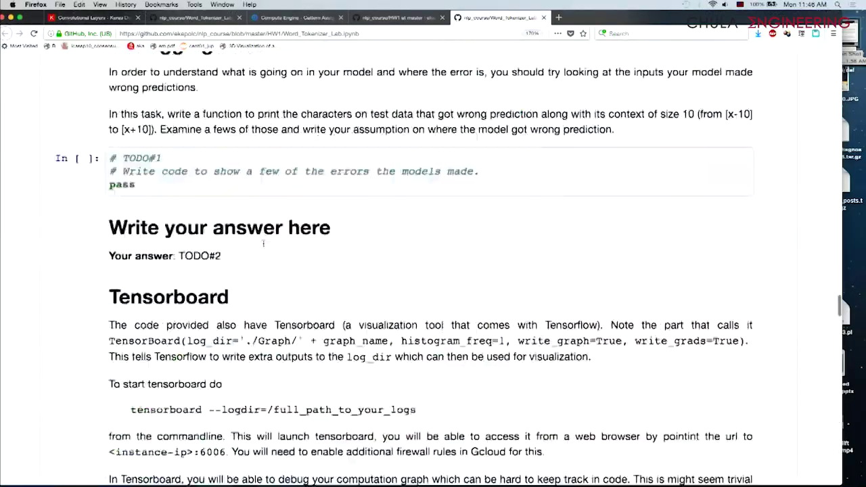
pyautogui.scroll(-10, 264, 246)
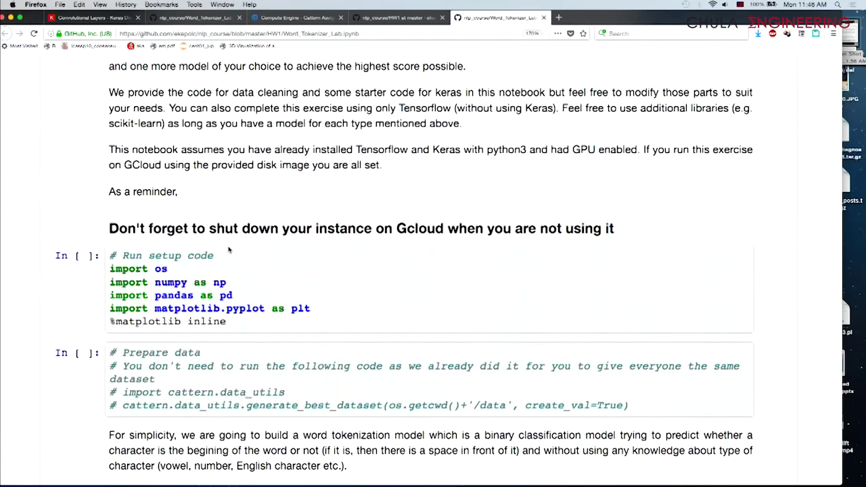
pyautogui.scroll(-20, 228, 250)
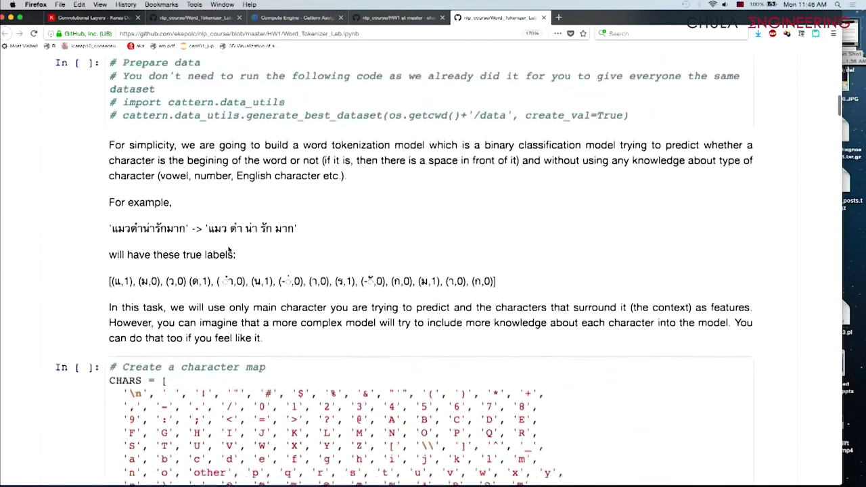
pyautogui.scroll(-15, 287, 243)
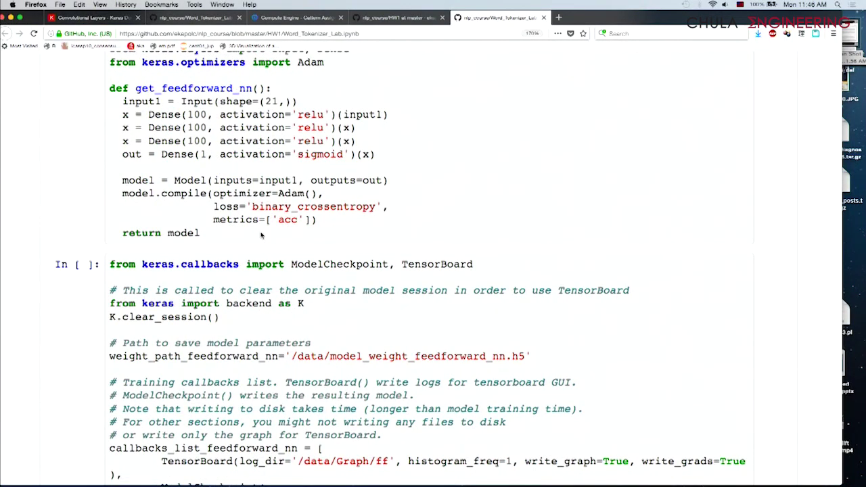
pyautogui.scroll(-10, 261, 235)
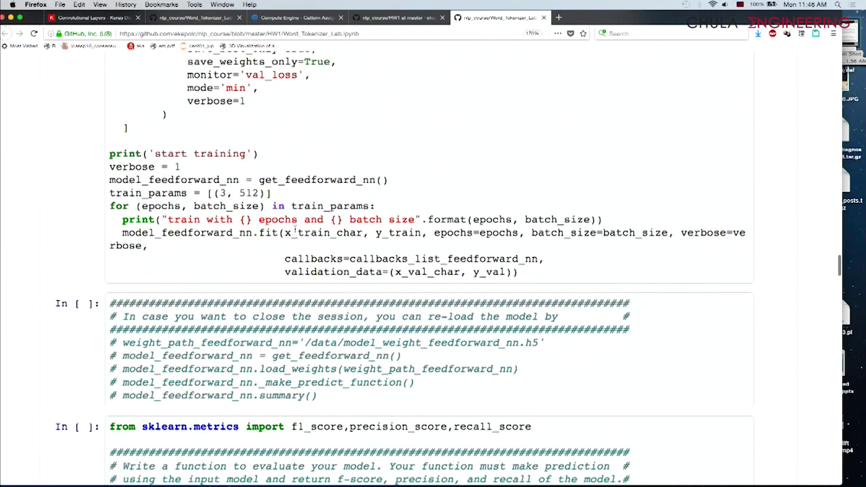
pyautogui.scroll(-10, 295, 231)
pyautogui.scroll(3, 293, 229)
pyautogui.scroll(-2, 291, 228)
pyautogui.scroll(-10, 290, 227)
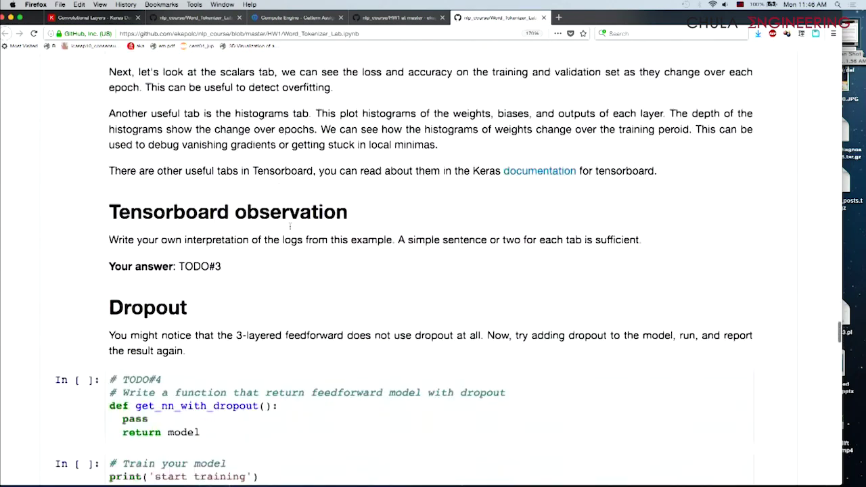